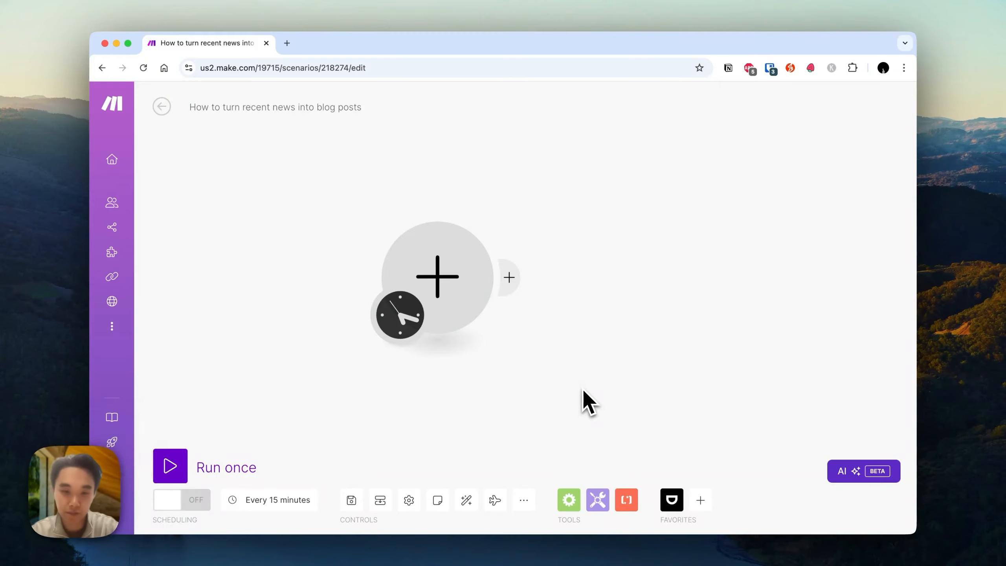
# Add a Dumpling AI Search Google News module as the scenario's first module.
pyautogui.click(440, 284)
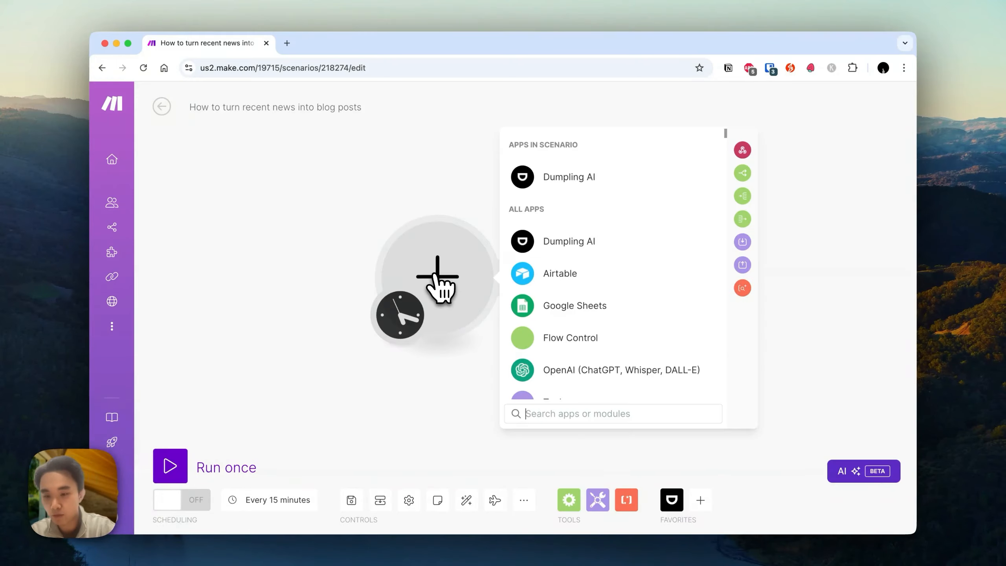
pyautogui.click(556, 182)
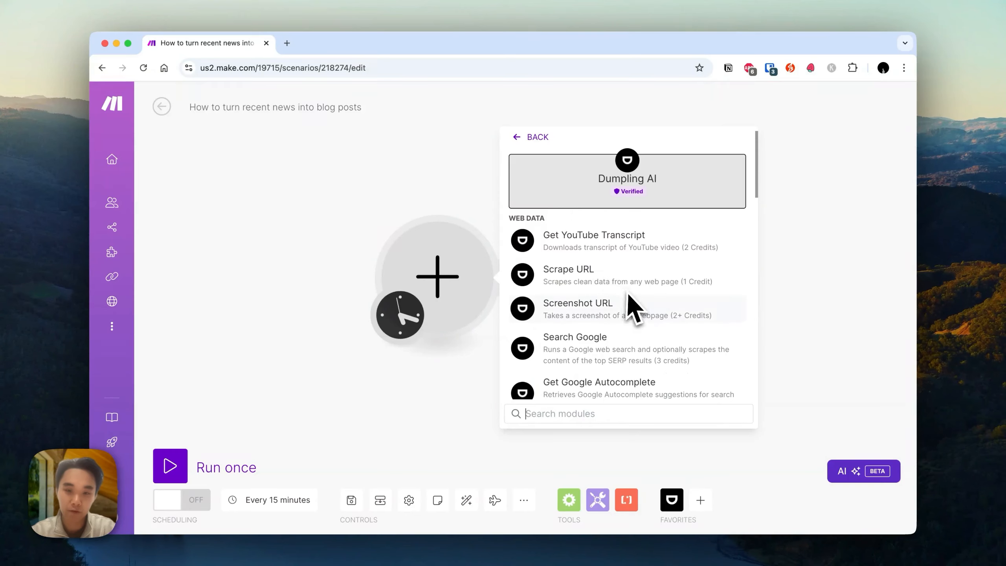
pyautogui.scroll(-1, 634, 301)
pyautogui.write('news')
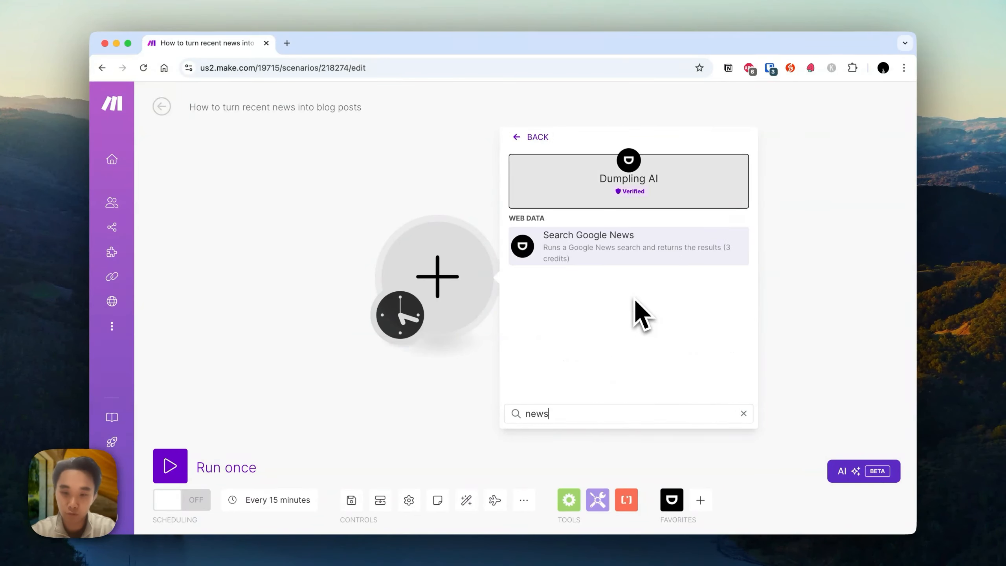
pyautogui.click(608, 237)
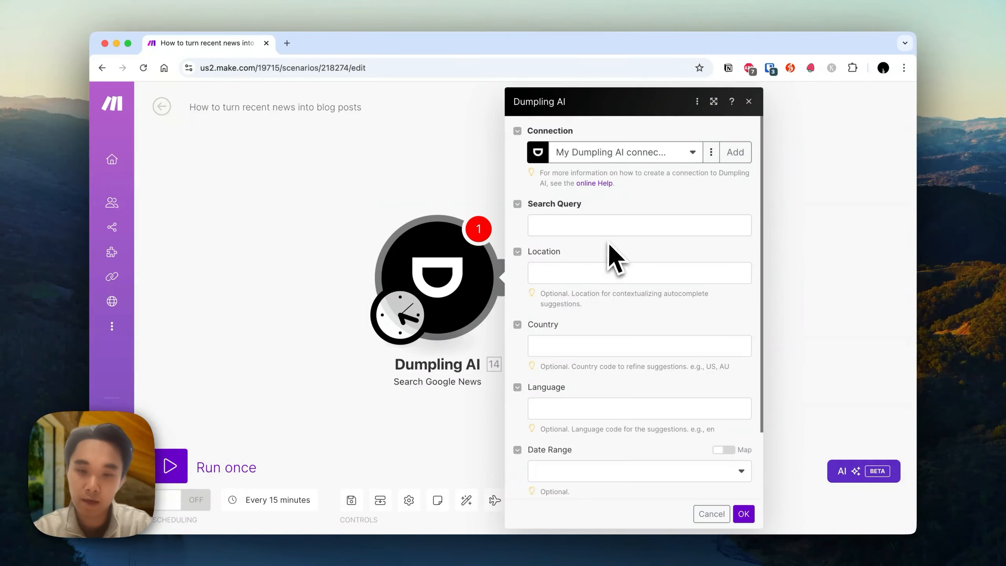
# Set the search query to OpenAI.
pyautogui.click(615, 225)
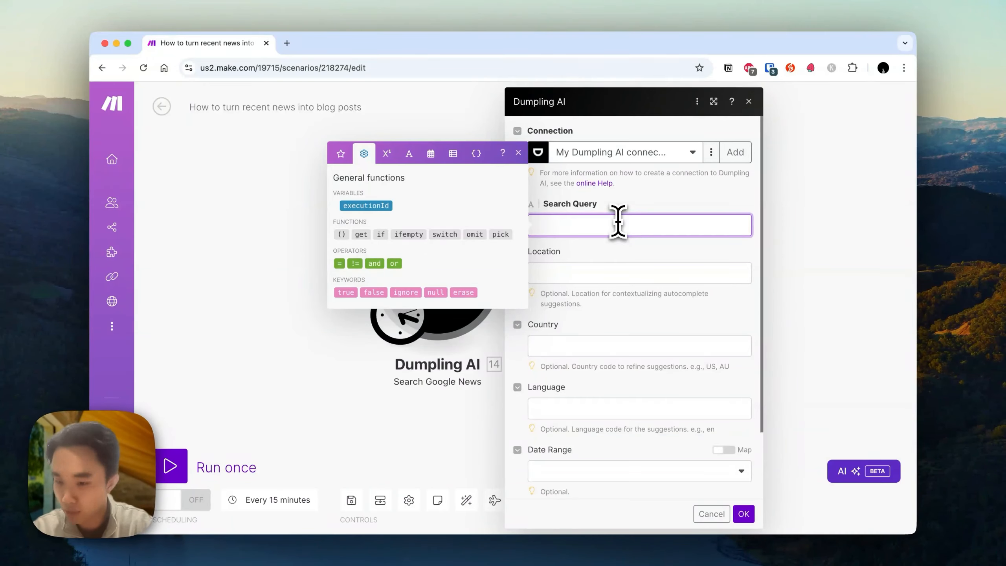
pyautogui.write('OpenAI')
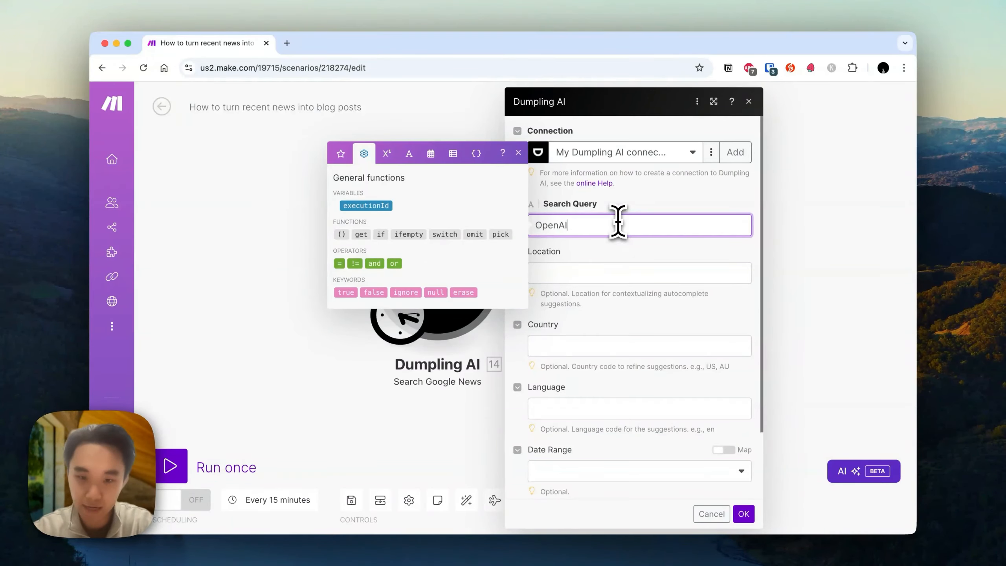
pyautogui.click(701, 255)
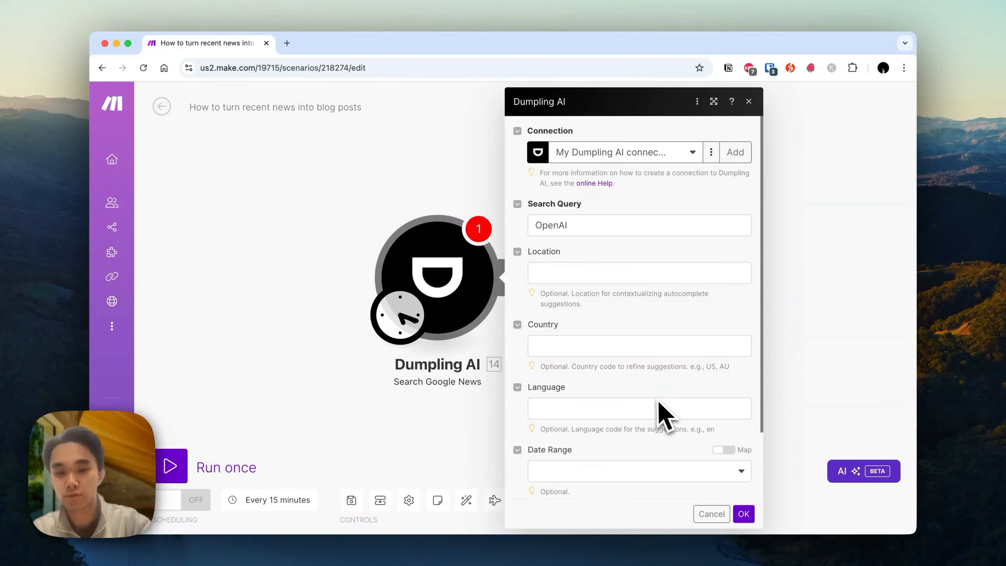
# Set the date range of the news search to Past week.
pyautogui.scroll(-3, 640, 439)
pyautogui.click(629, 419)
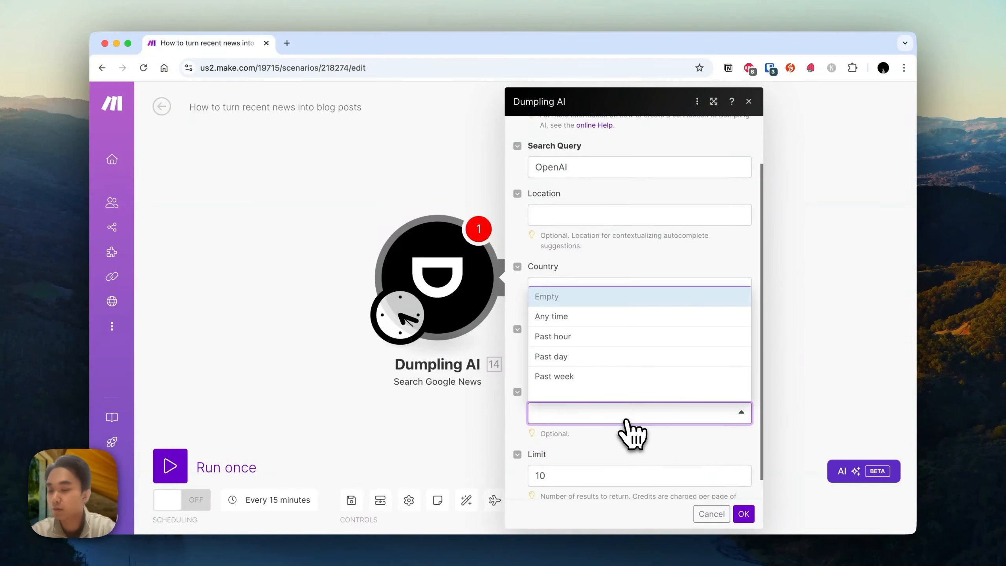
pyautogui.click(665, 447)
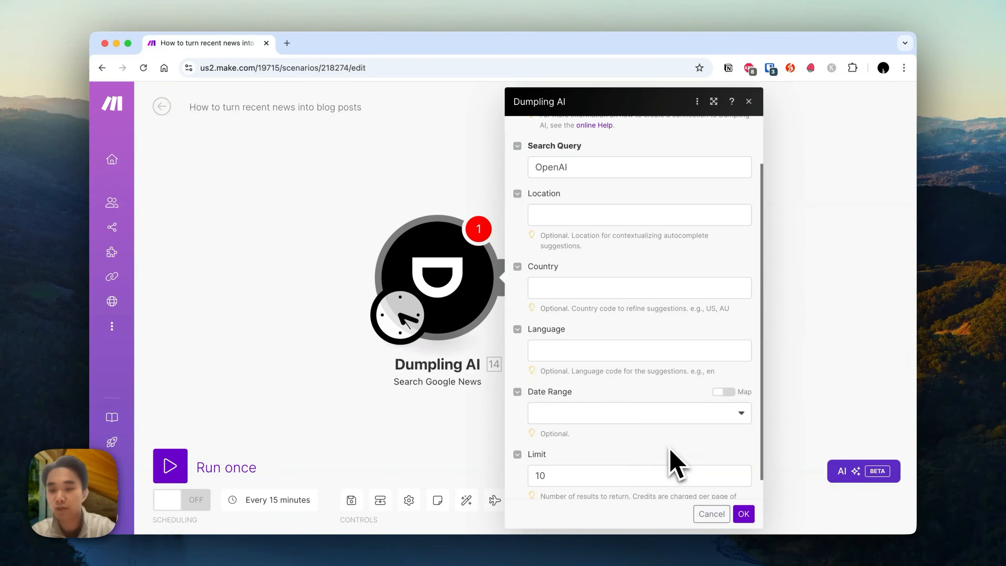
pyautogui.click(641, 412)
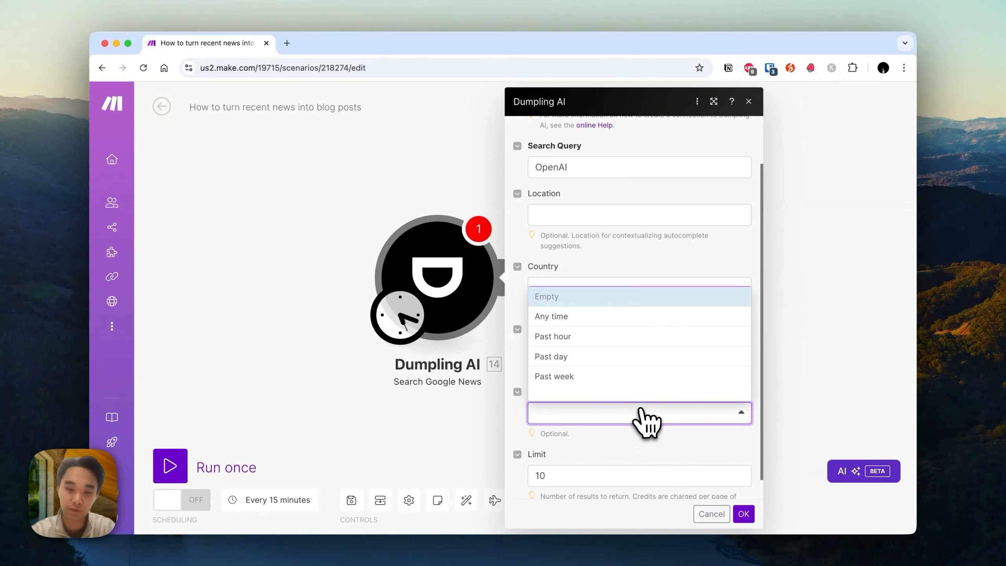
pyautogui.click(590, 379)
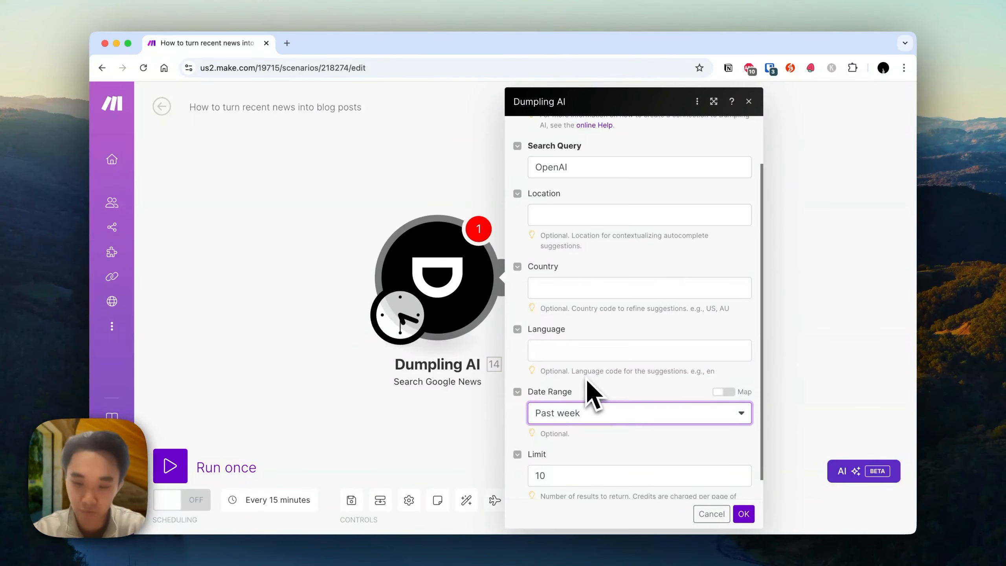
# Set the country code to US and the language code to en.
pyautogui.scroll(2, 586, 350)
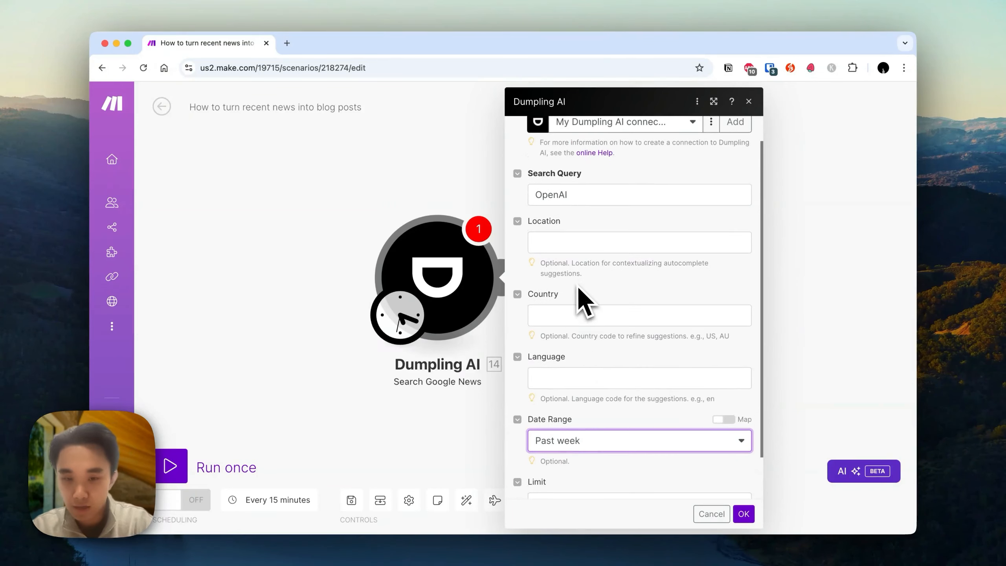
pyautogui.click(578, 315)
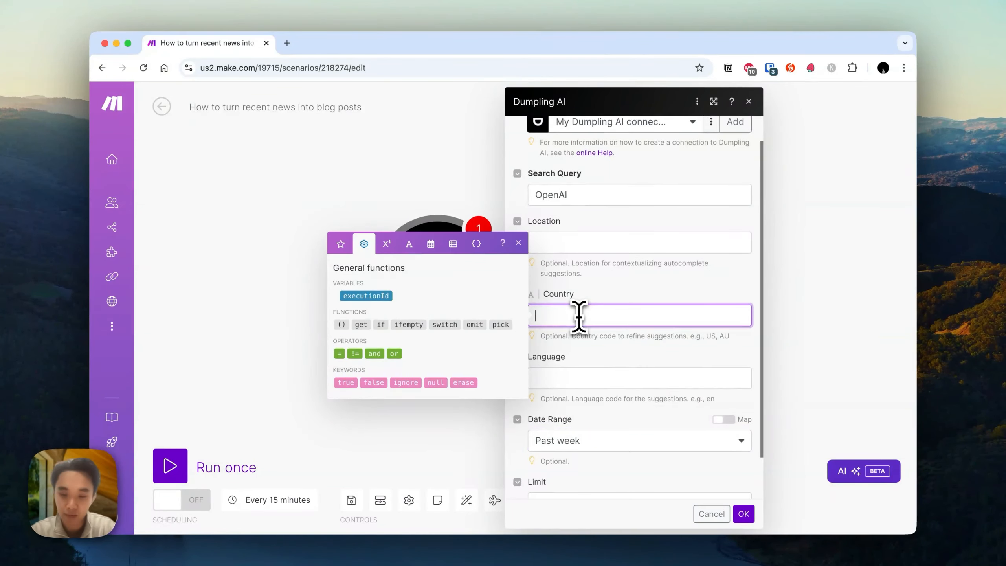
pyautogui.click(640, 374)
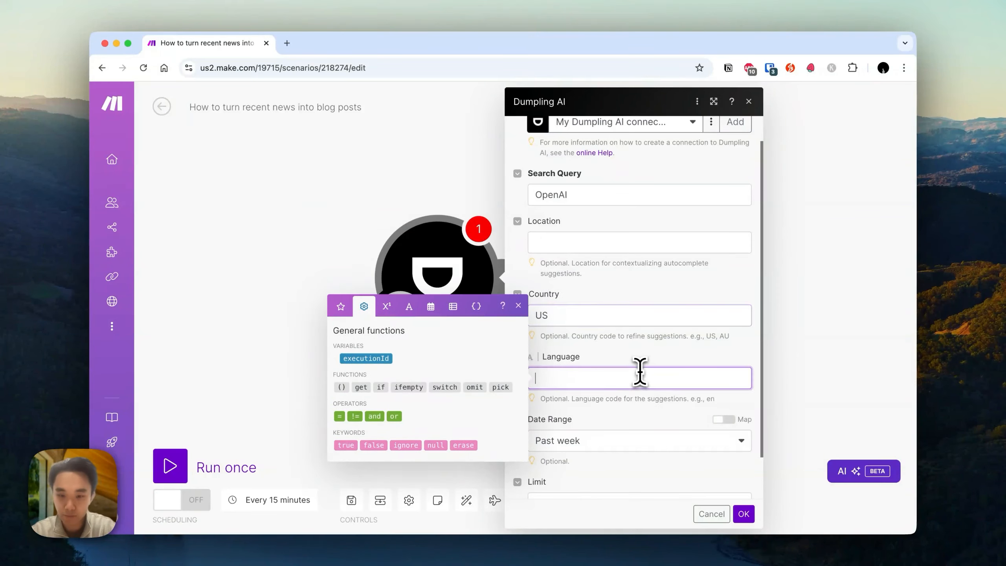
pyautogui.write('en')
pyautogui.click(666, 397)
# Set the result limit to 3 and save the search module.
pyautogui.scroll(-2, 667, 397)
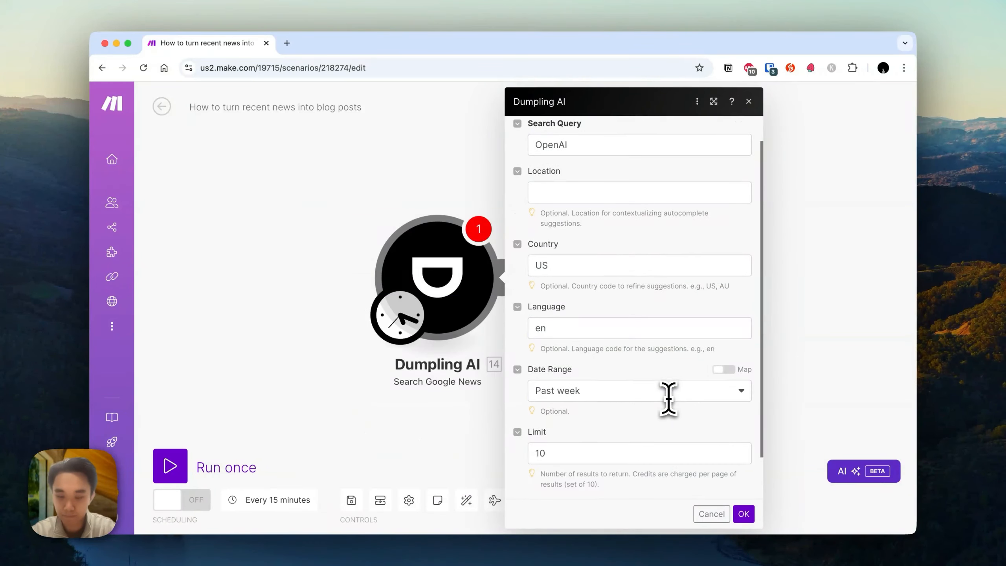
pyautogui.click(586, 451)
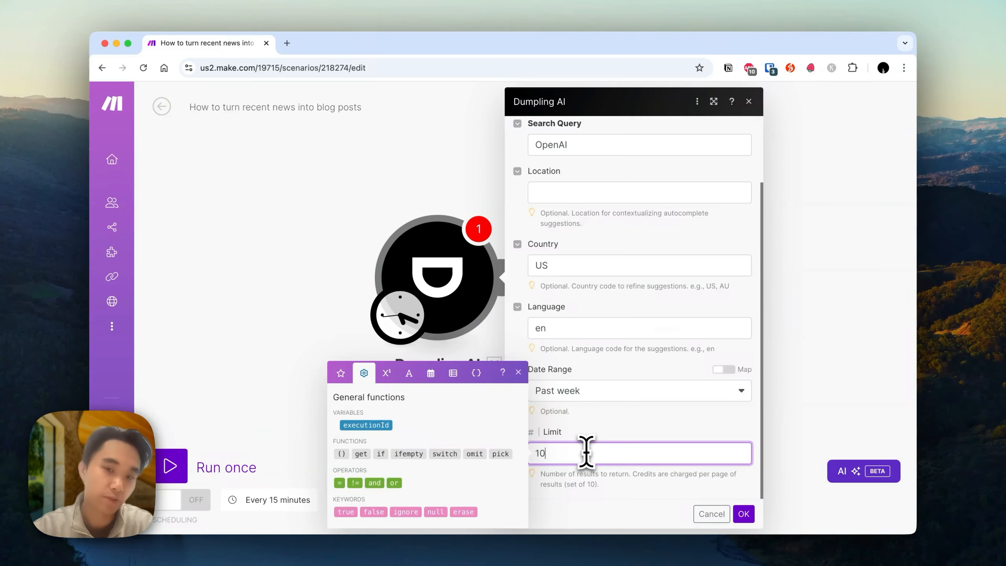
pyautogui.doubleClick(586, 451)
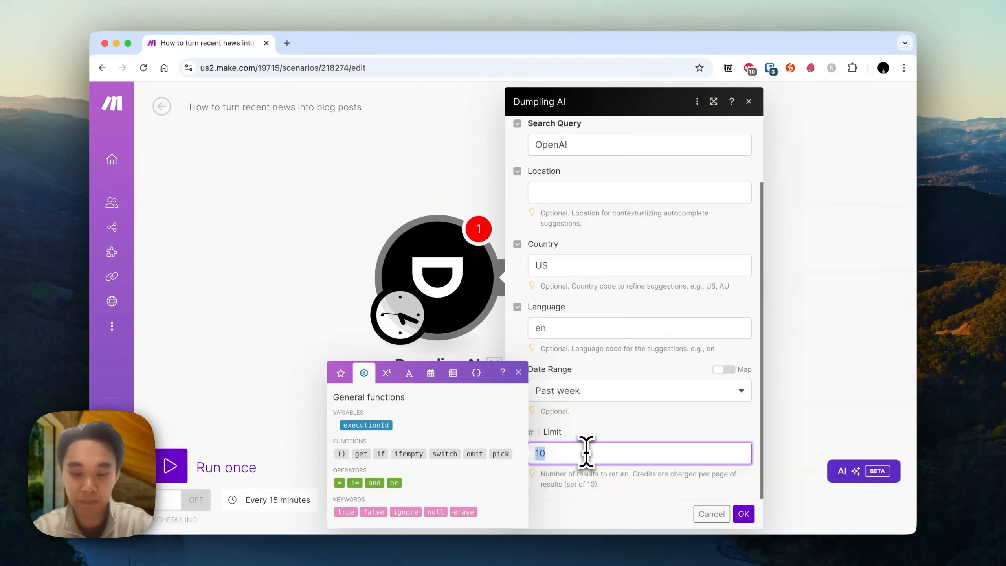
pyautogui.write('3')
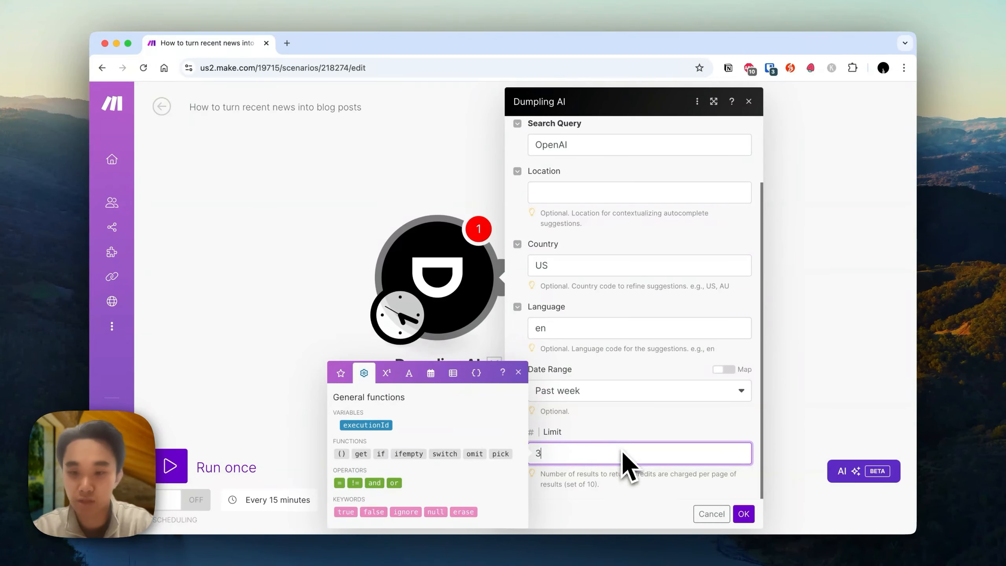
pyautogui.click(743, 514)
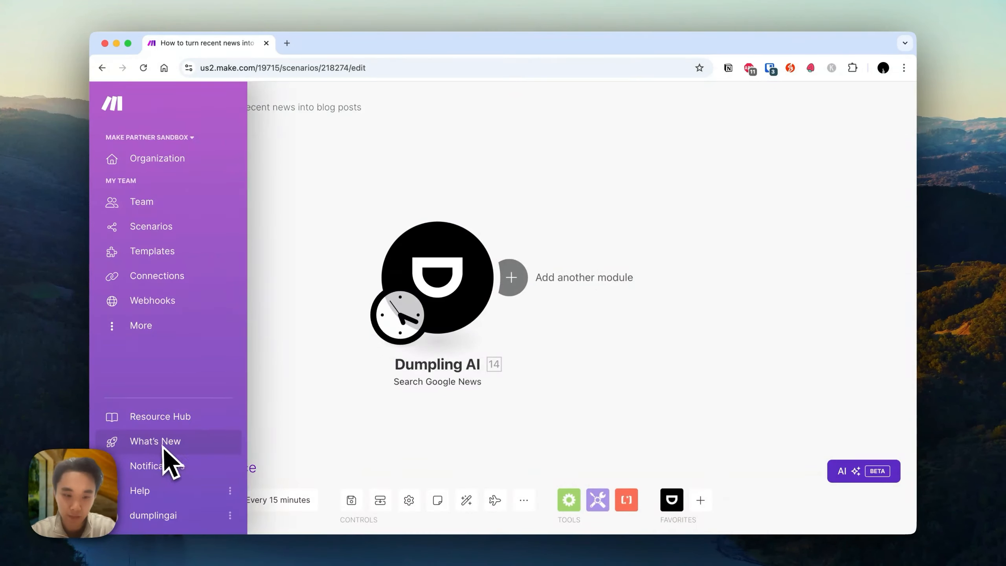
# Run the scenario once and scroll through the returned news bundles in the module output.
pyautogui.click(224, 466)
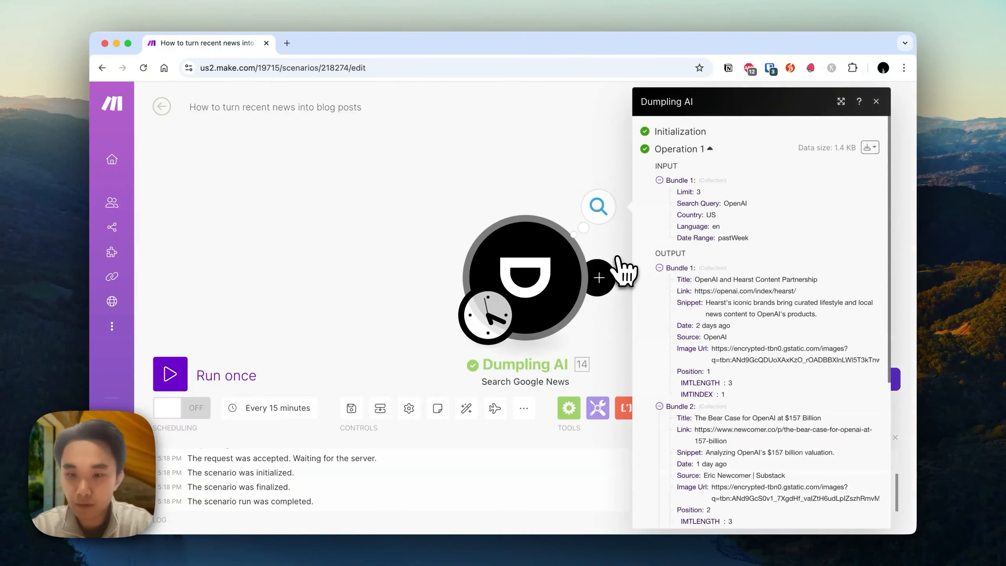
pyautogui.scroll(-3, 764, 303)
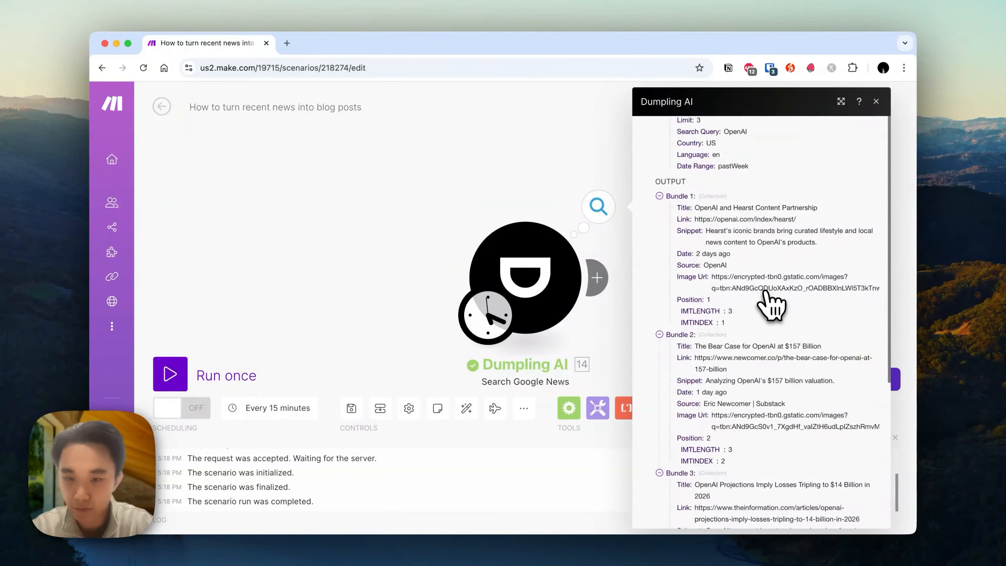
pyautogui.scroll(-3, 707, 384)
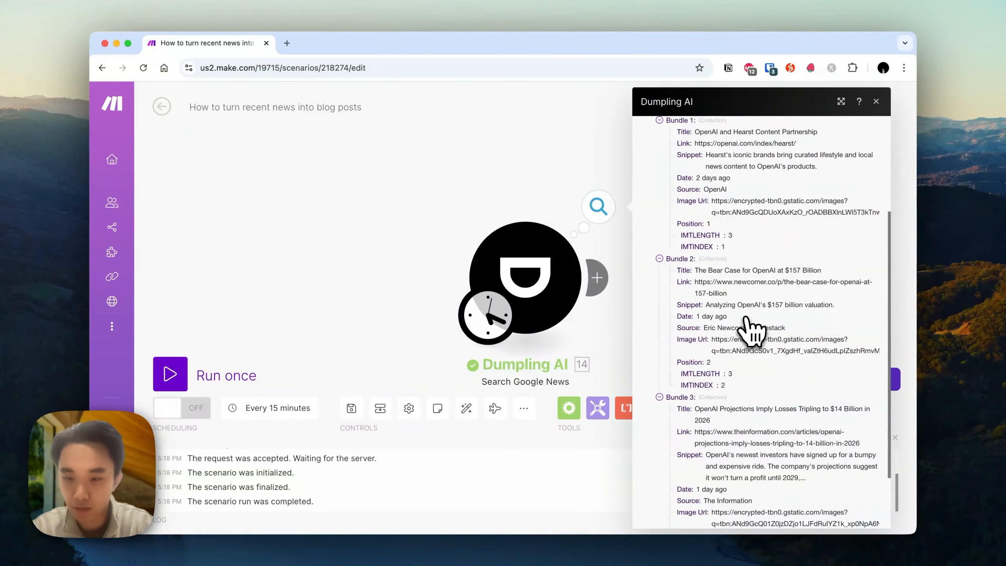
pyautogui.scroll(1, 768, 263)
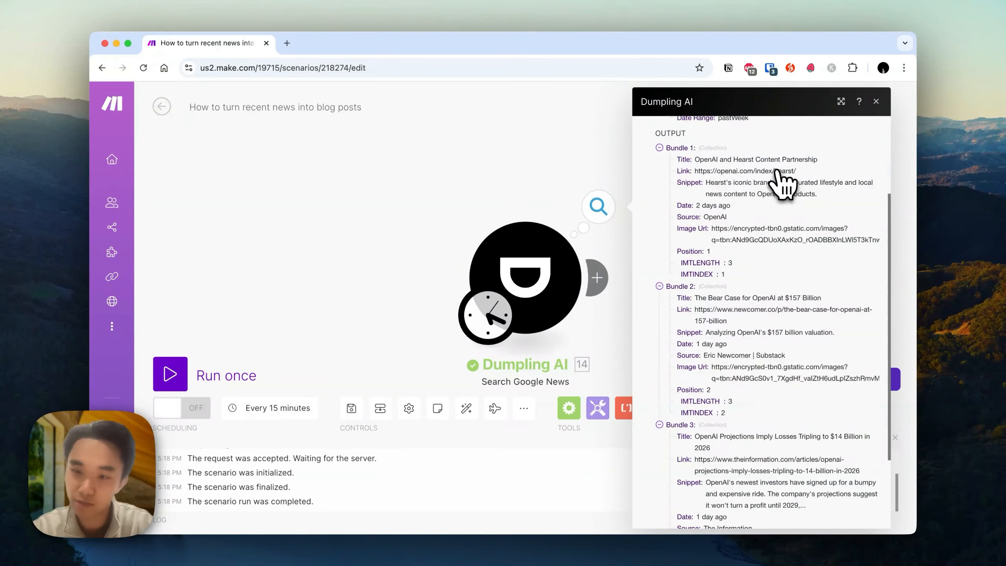
pyautogui.scroll(-2, 815, 200)
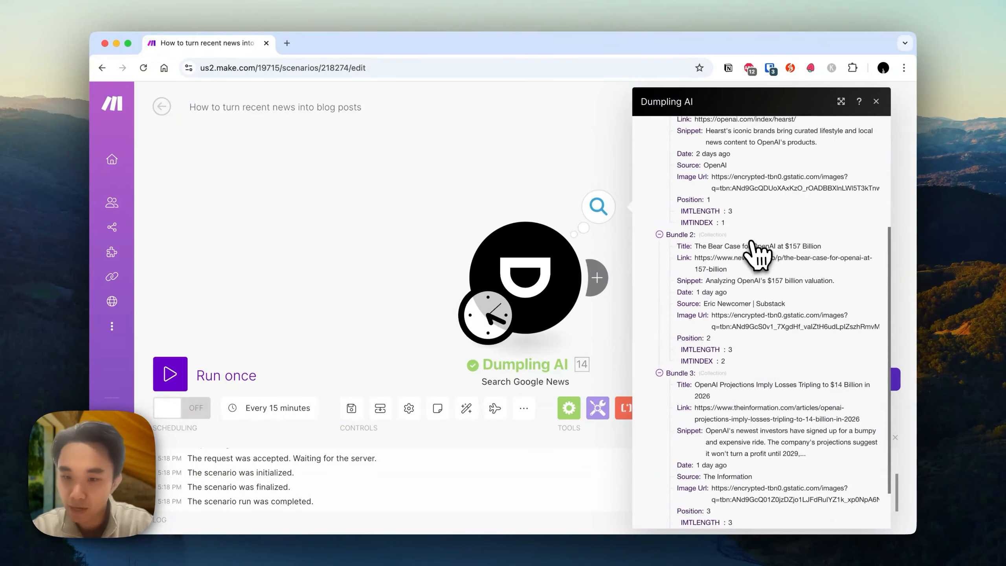
pyautogui.scroll(-2, 806, 257)
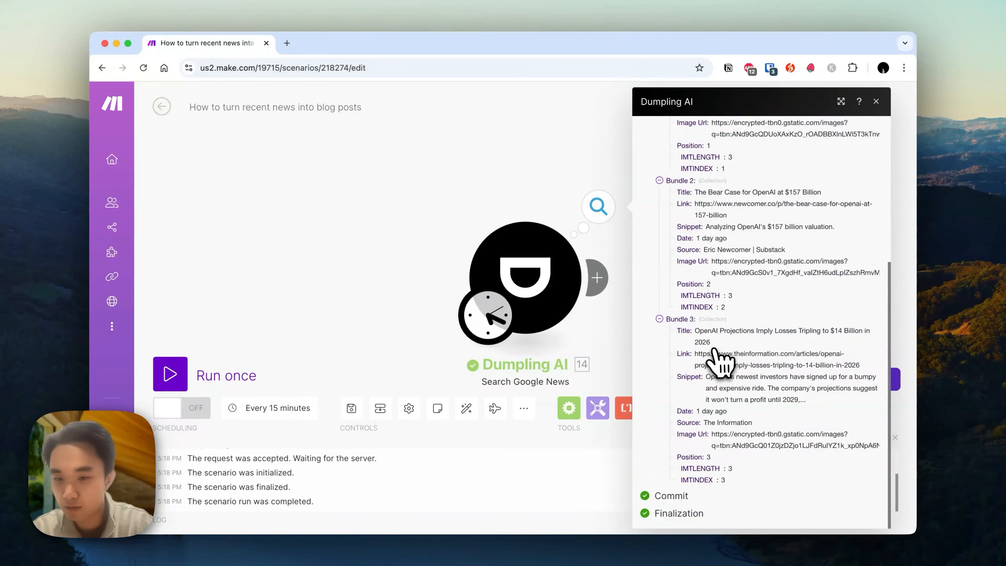
# Reopen the search module's output and examine the first result's snippet and link.
pyautogui.click(475, 174)
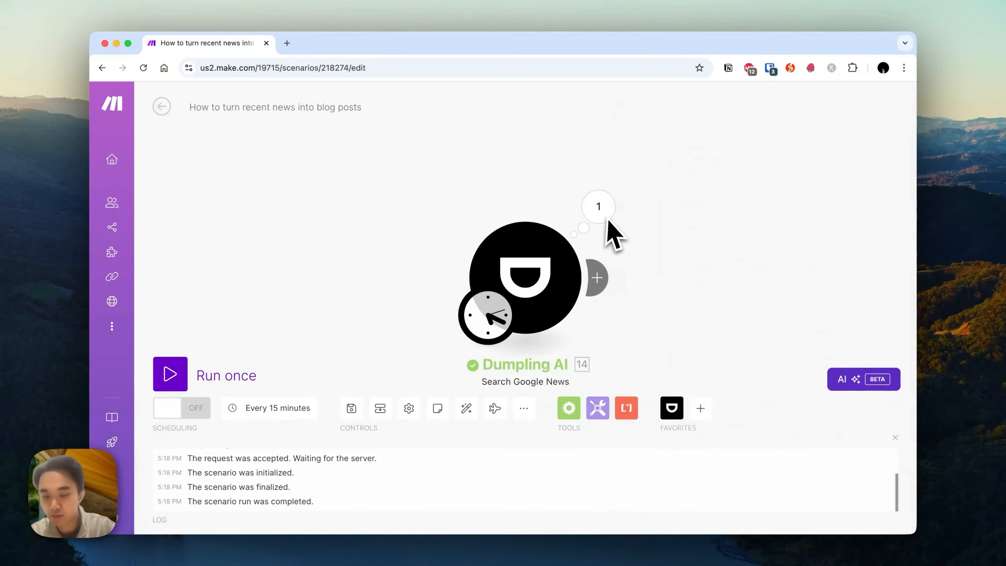
pyautogui.moveTo(775, 193); pyautogui.dragTo(685, 209)
pyautogui.click(530, 205)
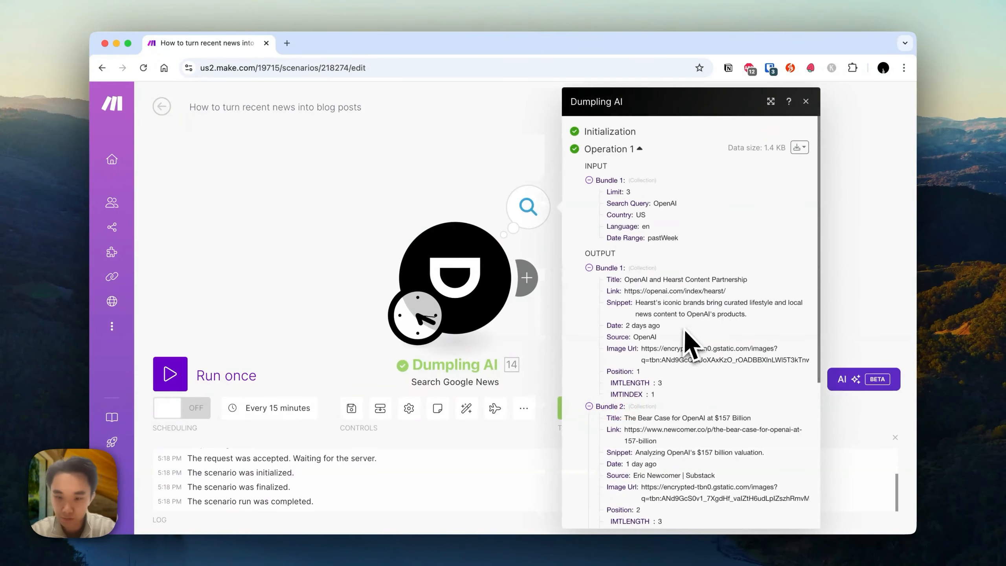
pyautogui.moveTo(648, 302); pyautogui.dragTo(721, 314)
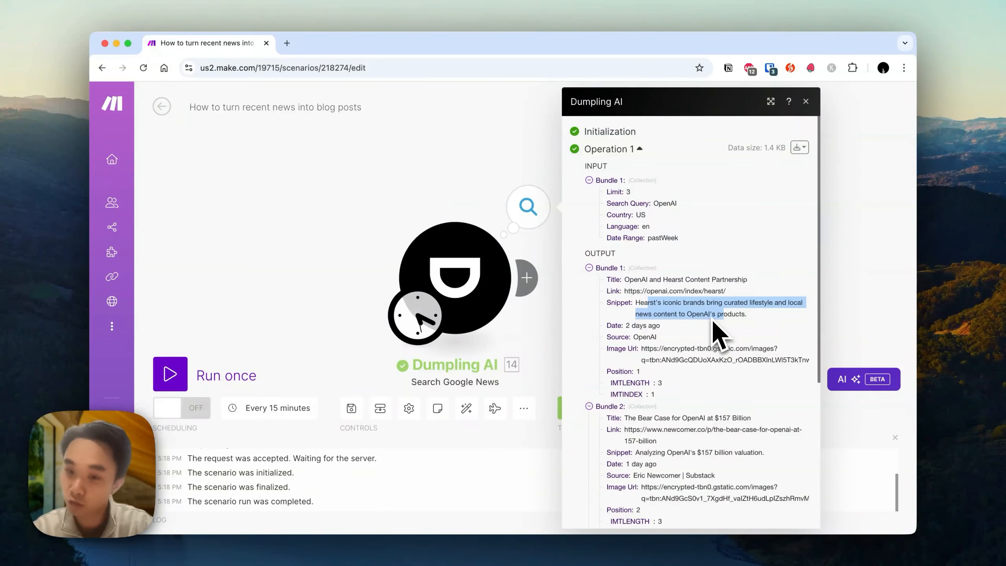
pyautogui.moveTo(626, 291); pyautogui.dragTo(743, 289)
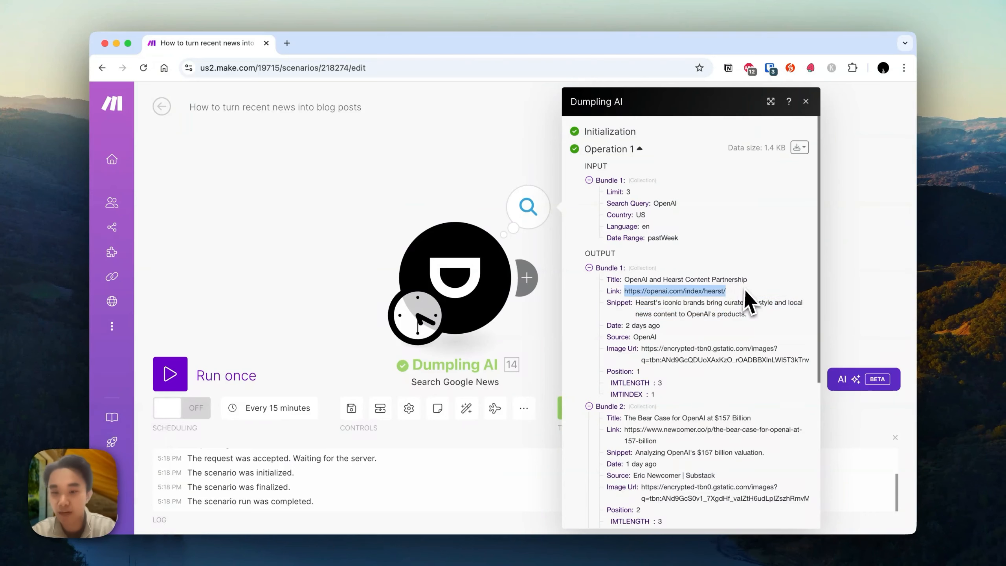
pyautogui.click(827, 276)
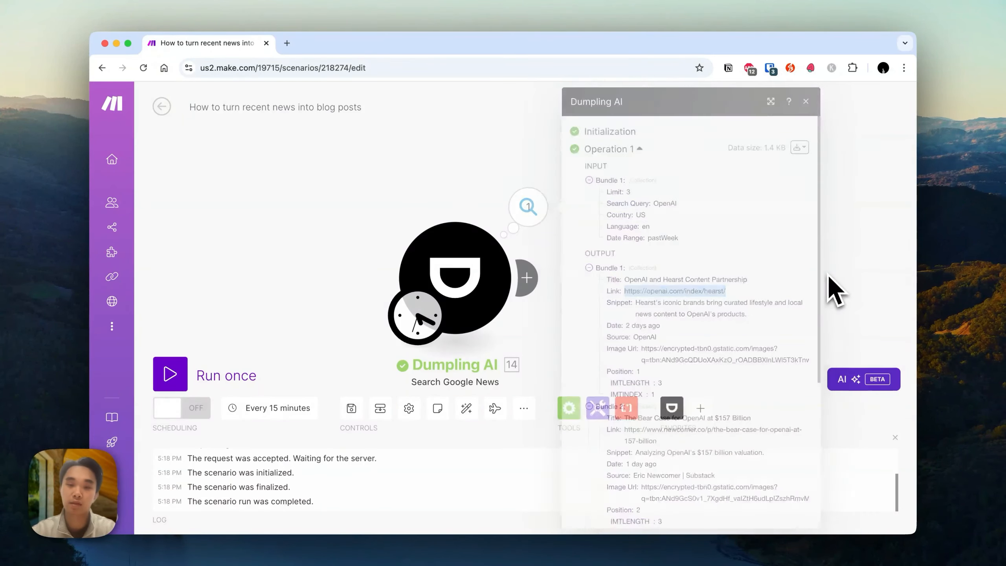
# Add a Dumpling AI Scrape URL module after the news search module.
pyautogui.click(541, 276)
pyautogui.write('scrap')
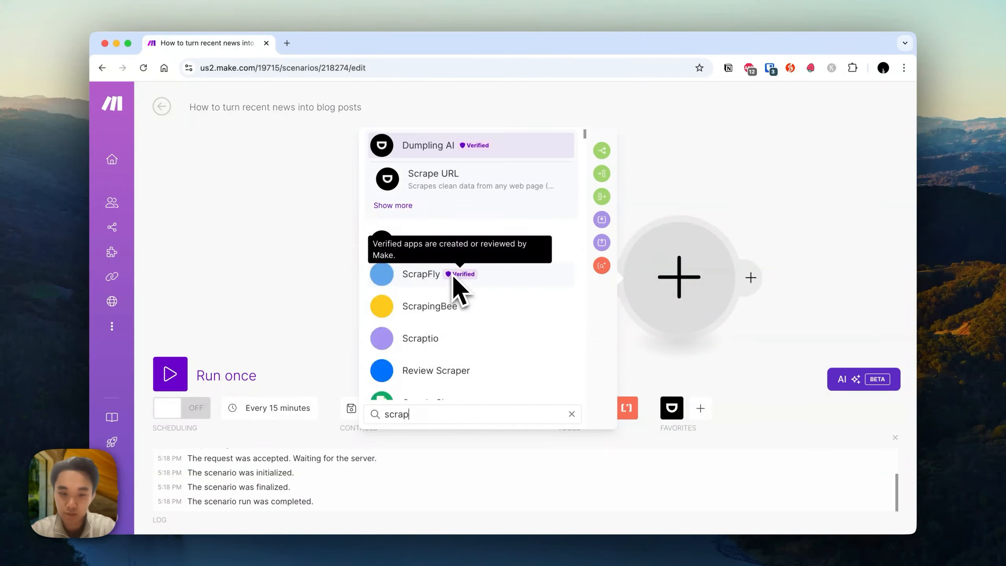
pyautogui.write('e')
pyautogui.click(451, 181)
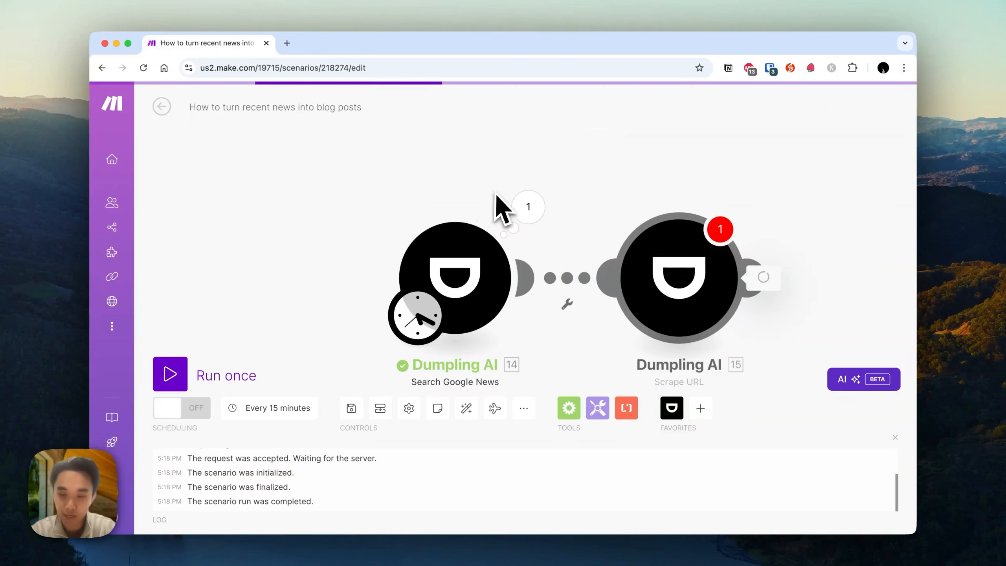
# Map the search result's Link into the URL field and set Clean Data to No.
pyautogui.click(467, 252)
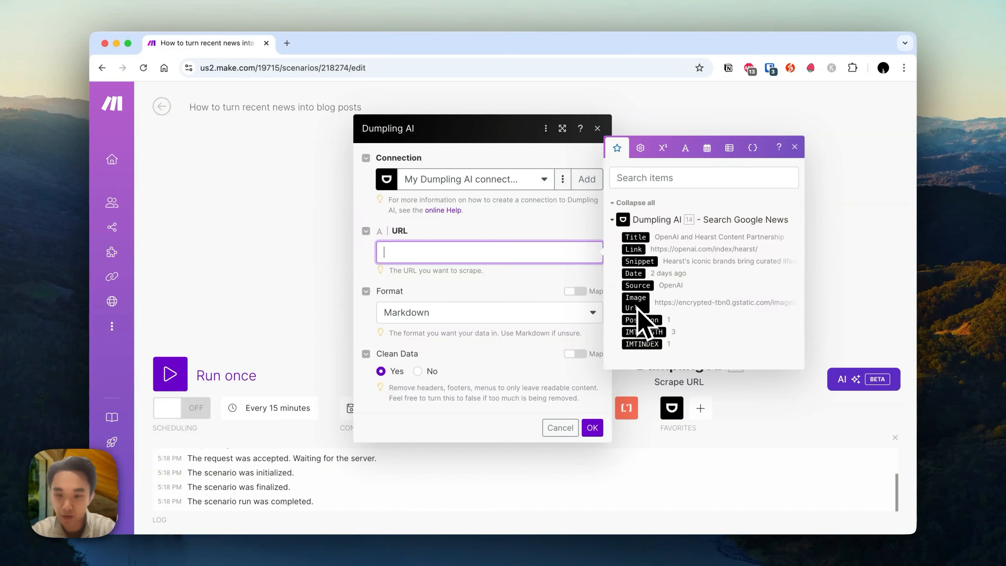
pyautogui.click(644, 255)
pyautogui.click(508, 301)
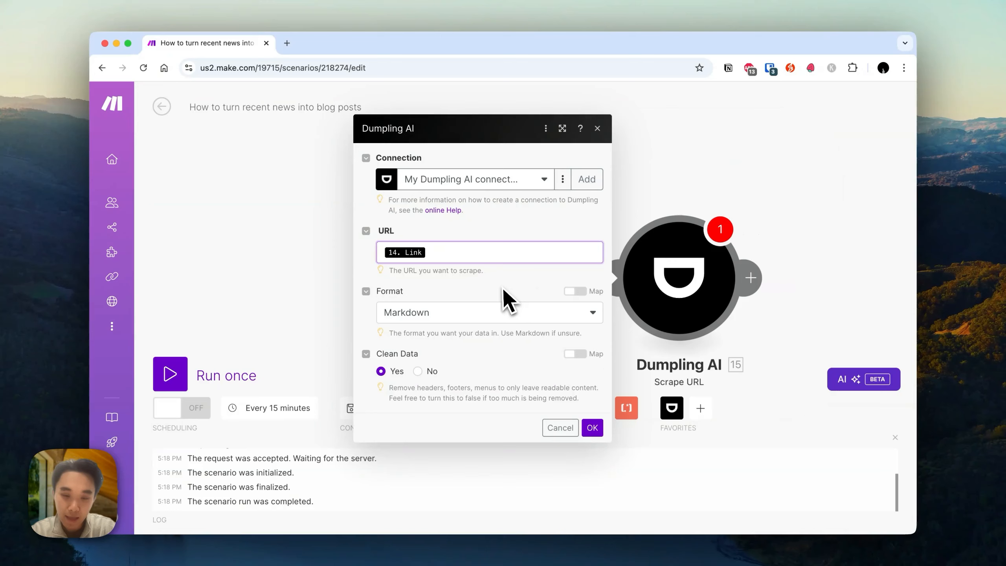
pyautogui.click(418, 371)
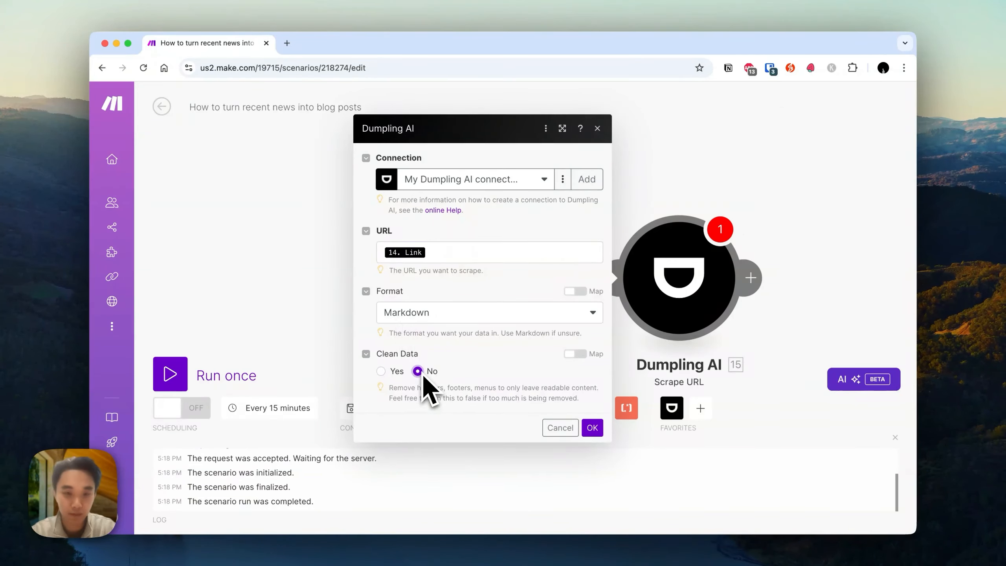
# Confirm the Scrape URL module settings and run the scenario once.
pyautogui.click(591, 427)
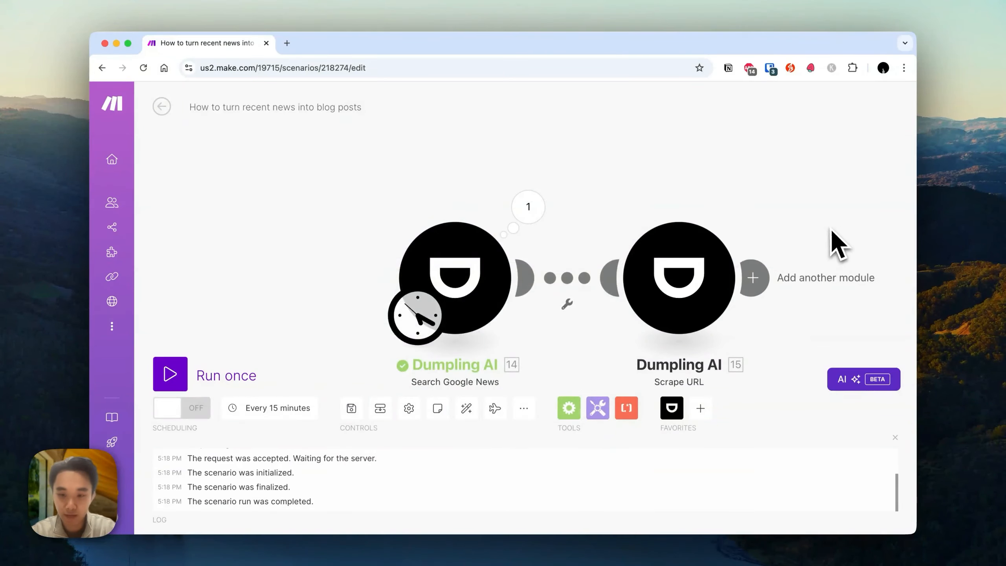
pyautogui.click(170, 374)
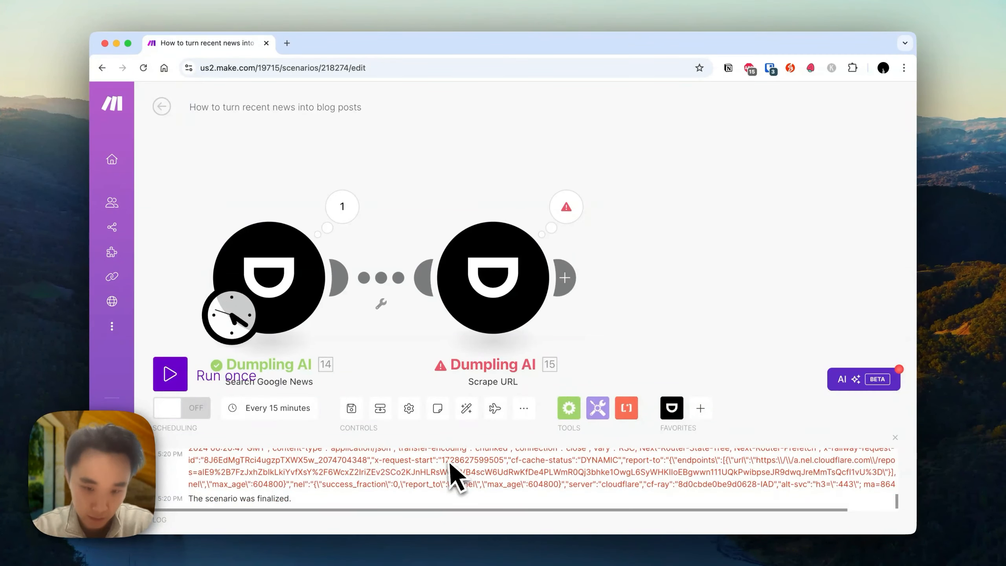
# Examine the Scrape URL module's error details in the execution log and its output panel.
pyautogui.scroll(5, 455, 477)
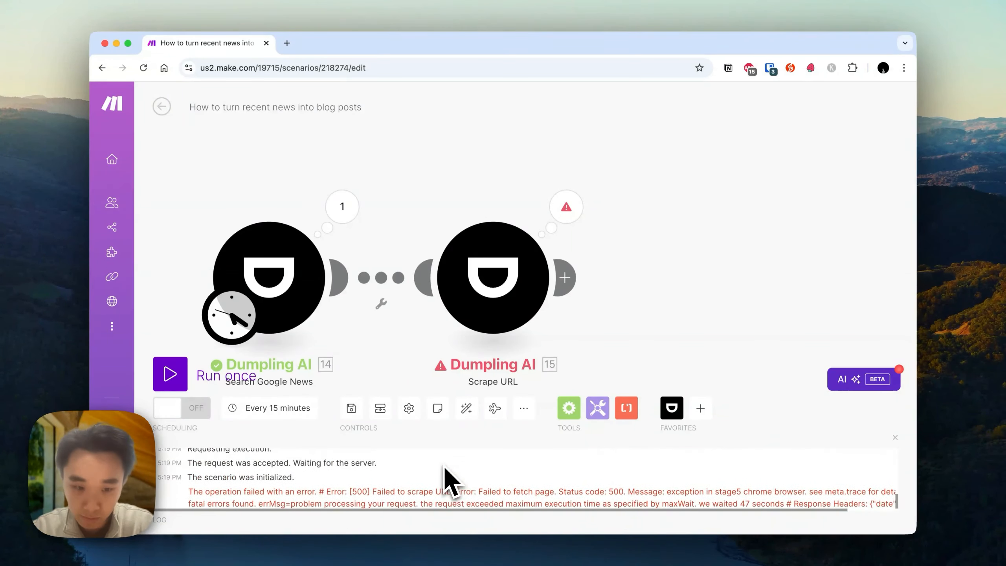
pyautogui.scroll(-1, 455, 465)
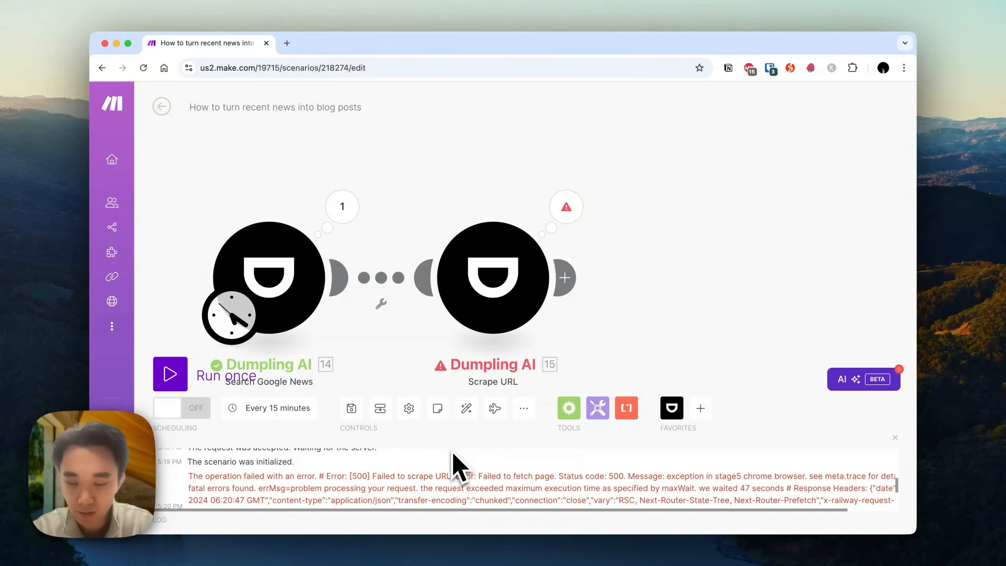
pyautogui.click(566, 212)
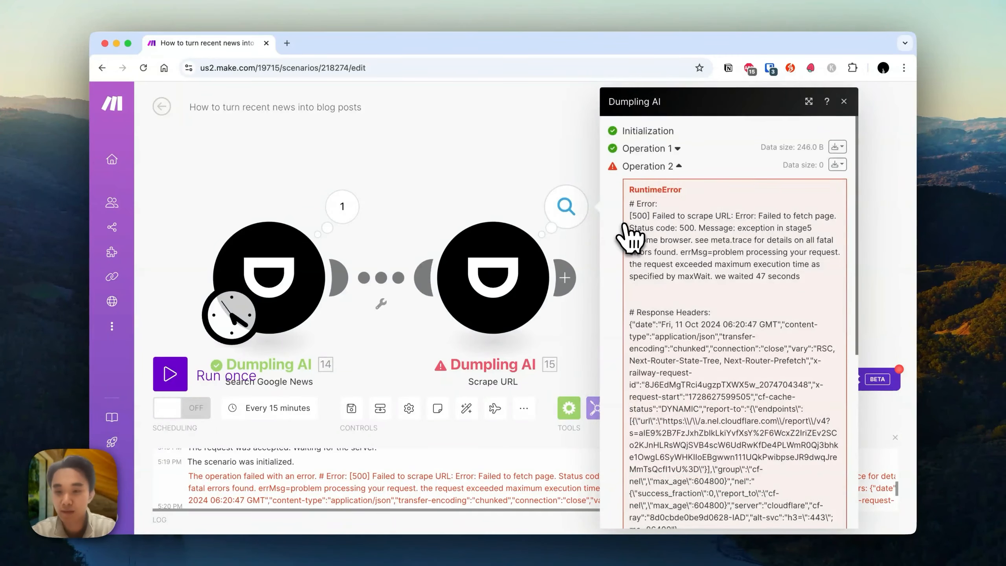
pyautogui.scroll(-10, 632, 236)
pyautogui.click(900, 232)
# Run the scenario again and inspect the scraped article title, URL and content in the Scrape URL output.
pyautogui.rightClick(461, 250)
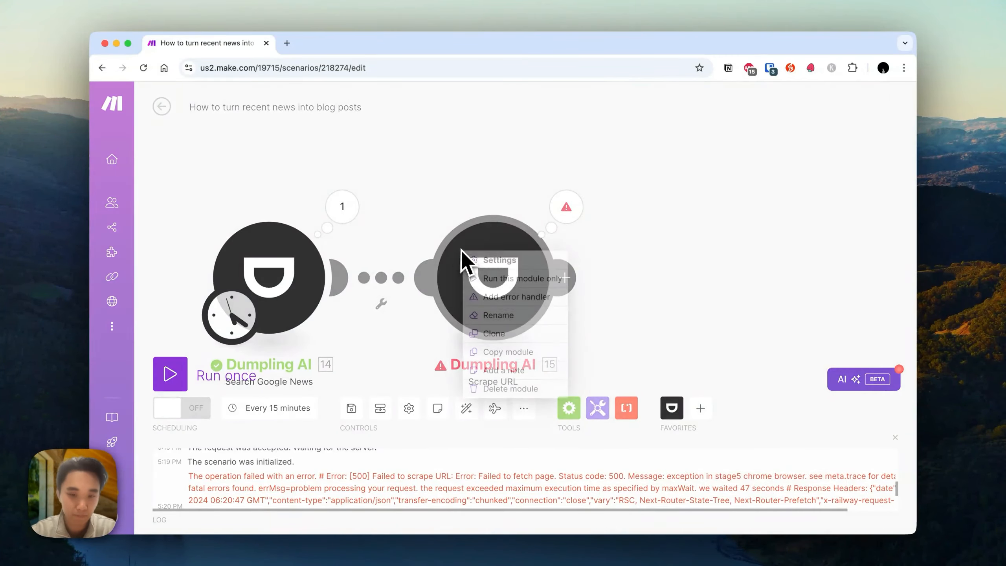
pyautogui.click(183, 373)
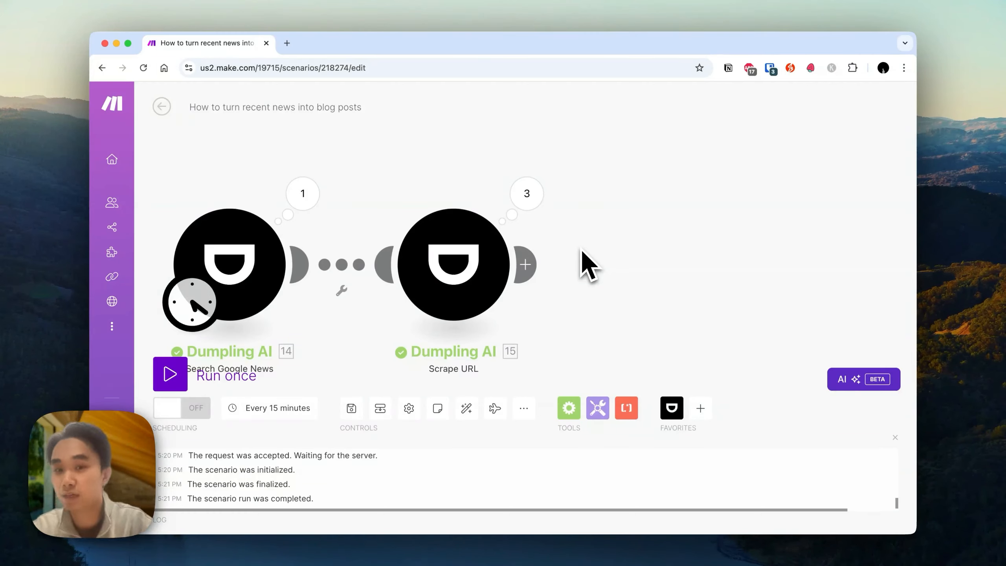
pyautogui.click(529, 181)
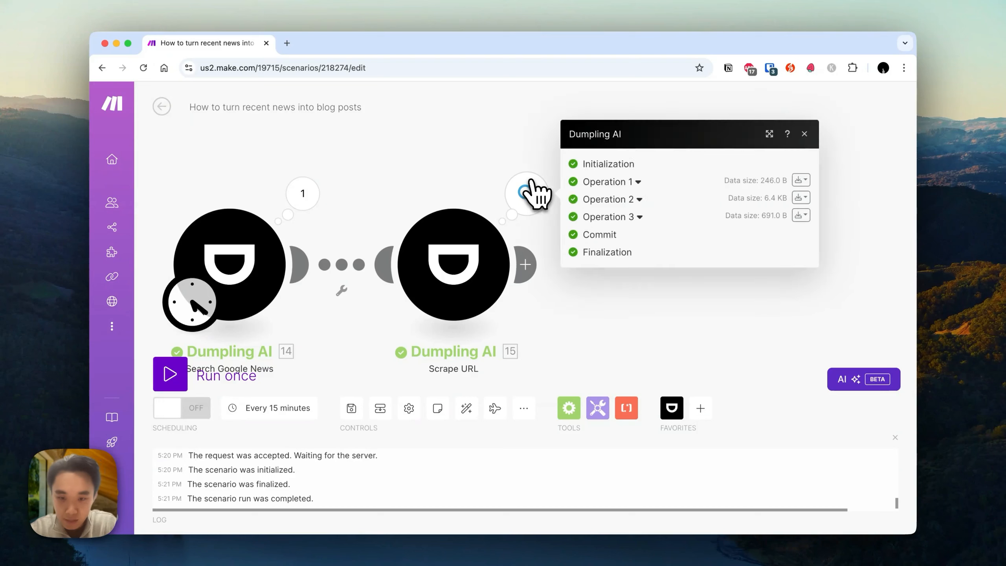
pyautogui.click(638, 201)
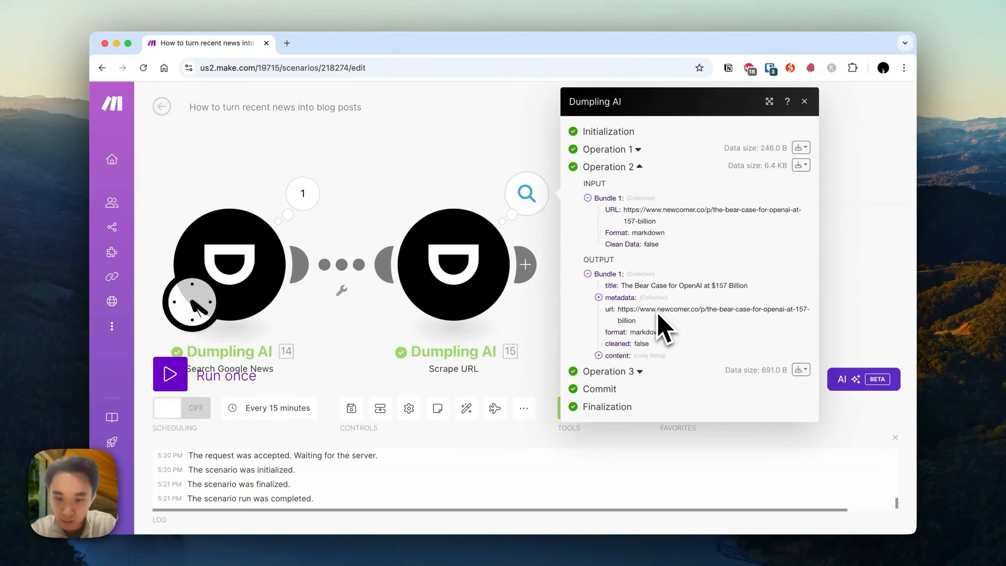
pyautogui.click(610, 355)
pyautogui.scroll(-10, 644, 348)
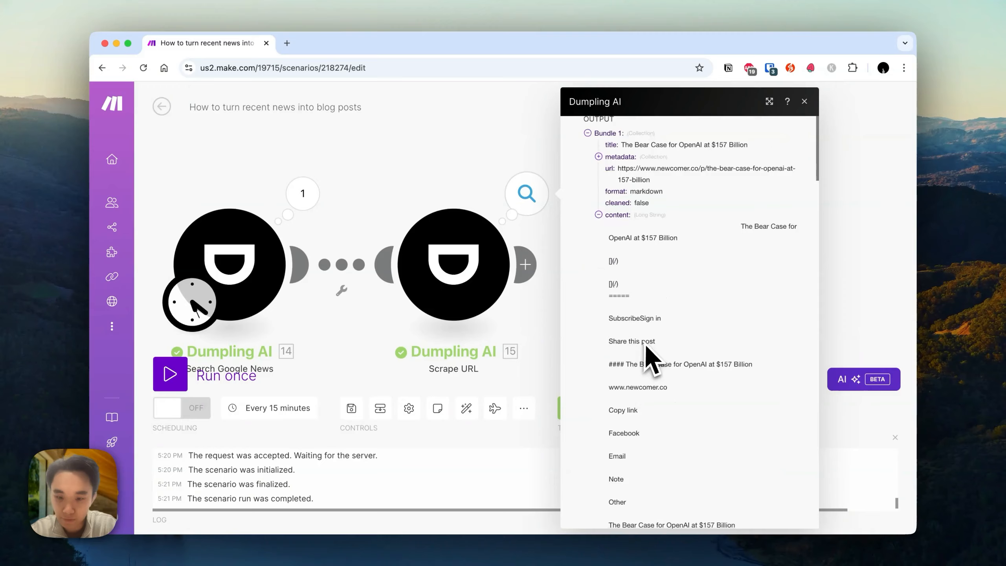
pyautogui.scroll(-10, 646, 344)
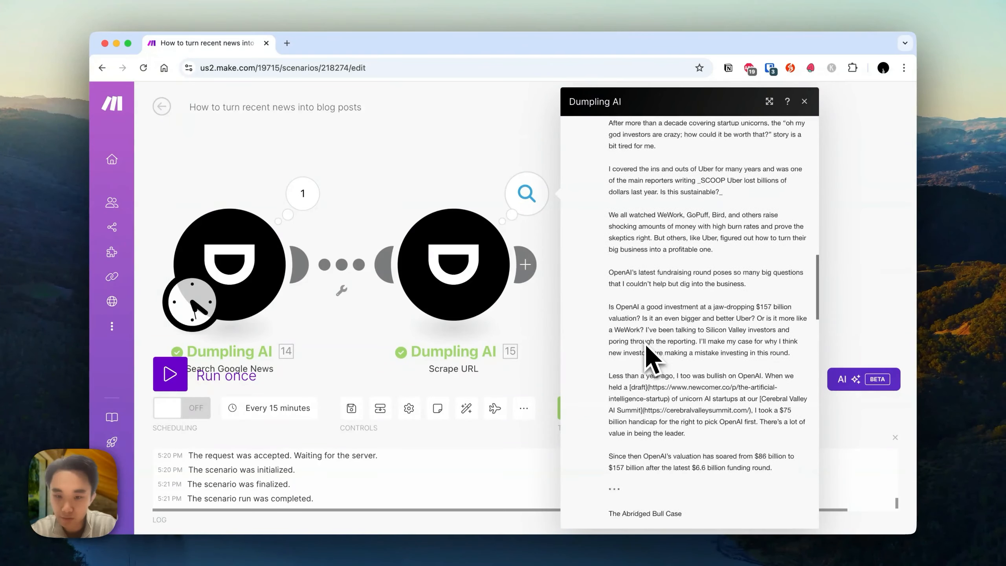
pyautogui.moveTo(619, 242); pyautogui.dragTo(730, 341)
pyautogui.scroll(-10, 730, 345)
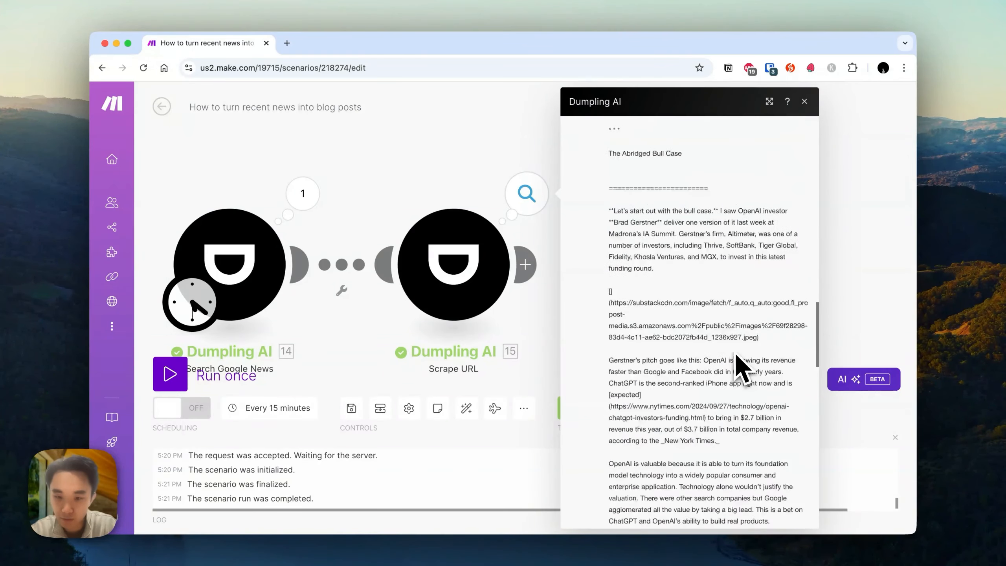
pyautogui.click(873, 240)
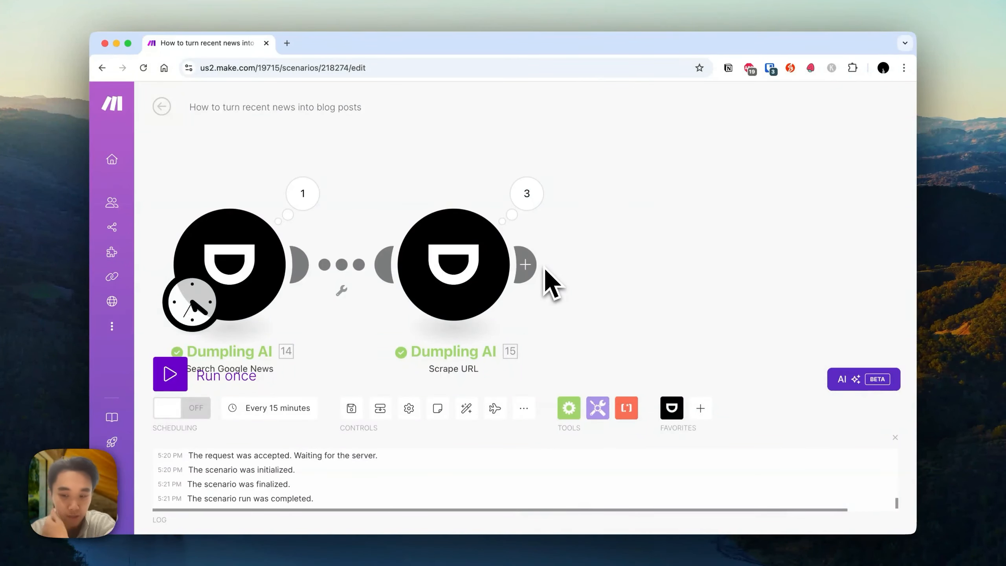
# Add an OpenAI Create a Completion module after Scrape URL and choose the gpt-4o-mini model.
pyautogui.click(533, 264)
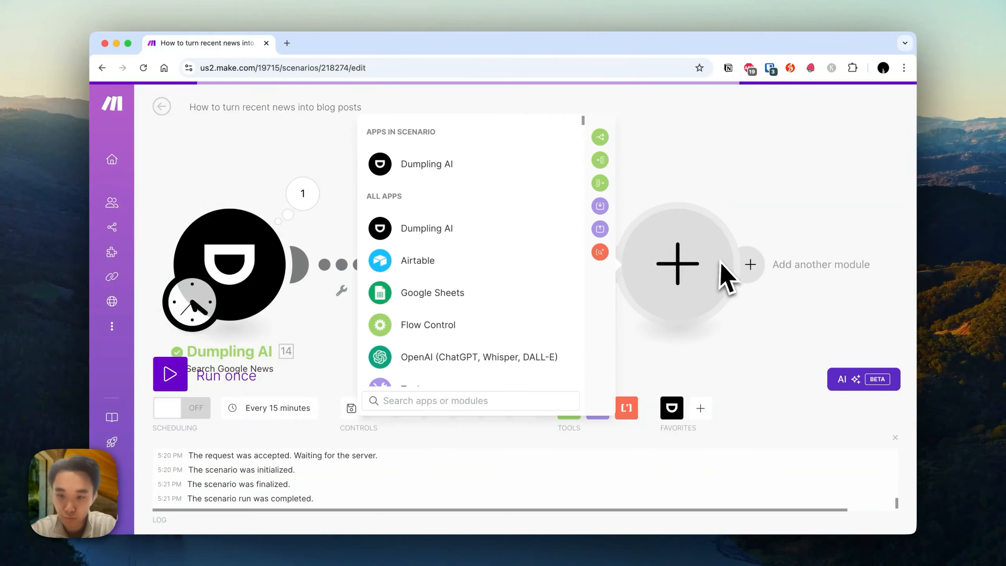
pyautogui.click(434, 344)
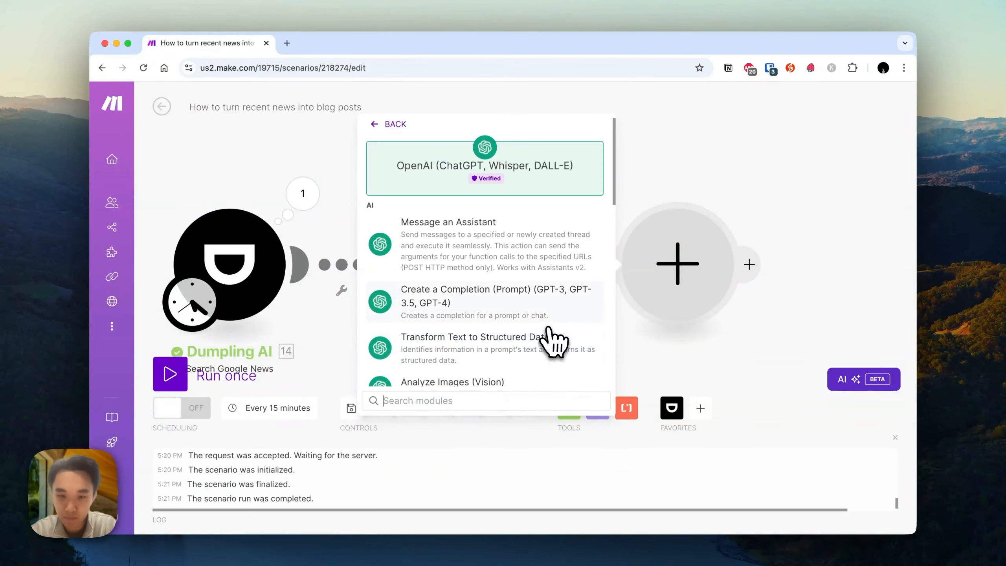
pyautogui.click(504, 292)
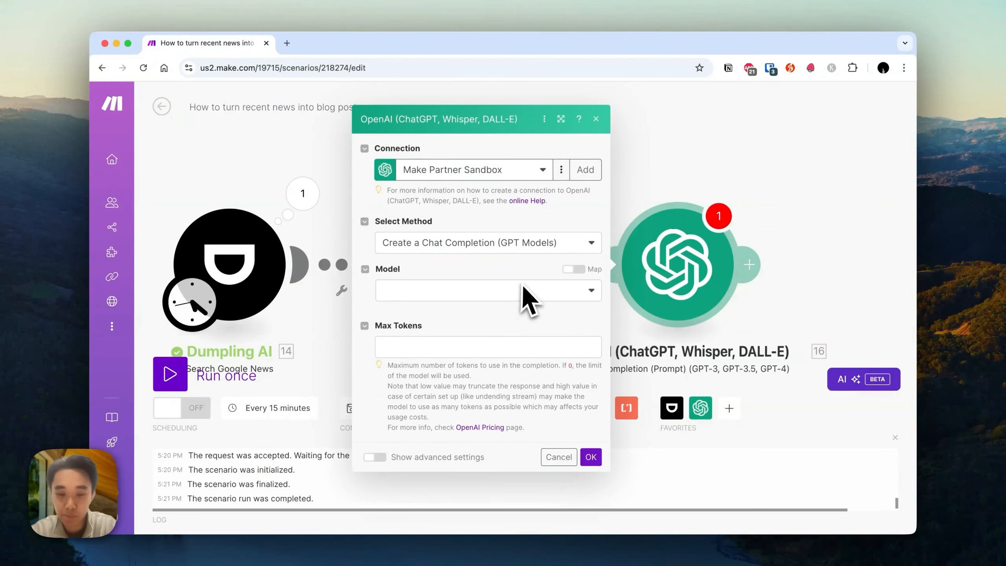
pyautogui.click(494, 277)
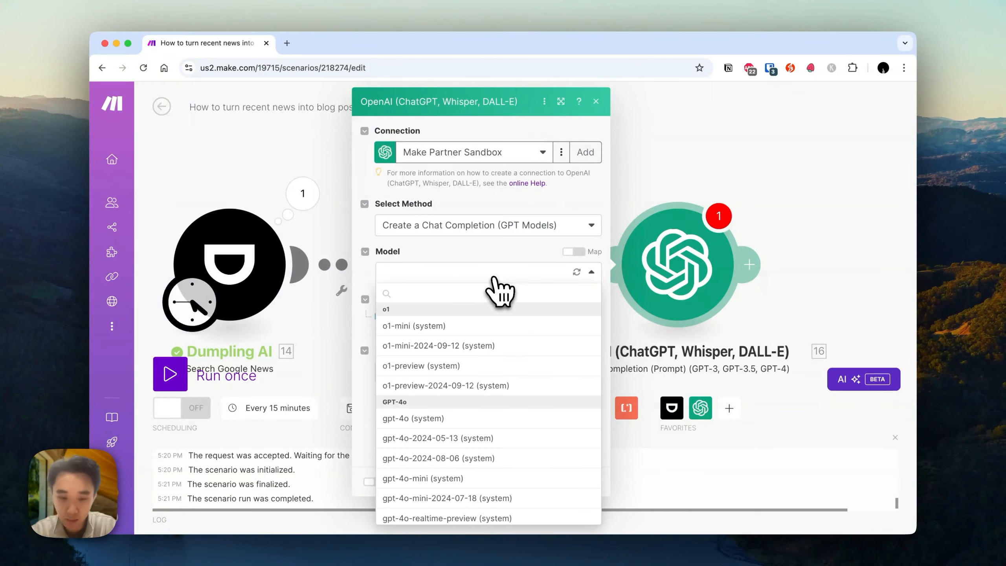
pyautogui.click(484, 479)
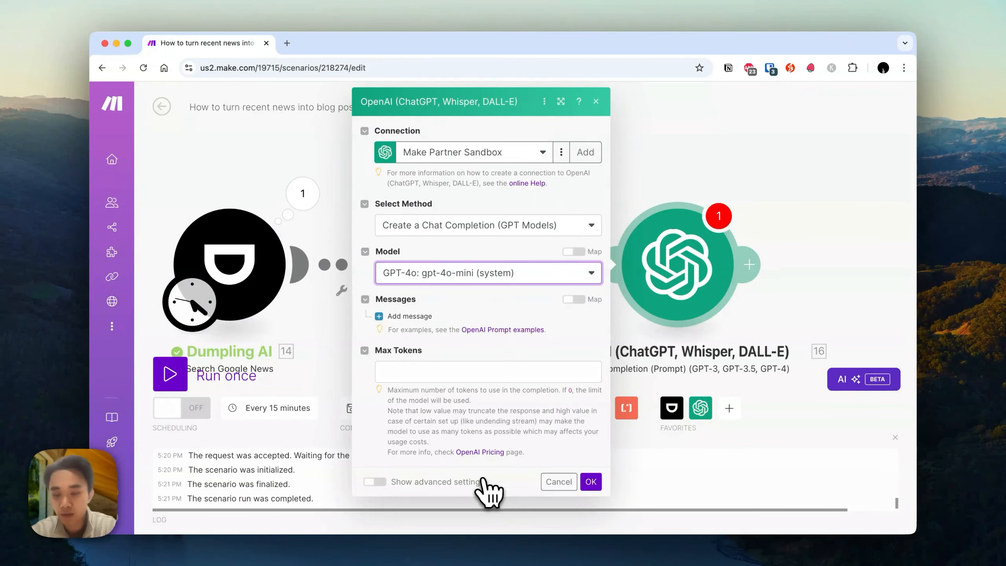
# Add a System message: "Please extract the key points from each of the news articles provided and provide a summary recap in newsletter format.".
pyautogui.click(400, 316)
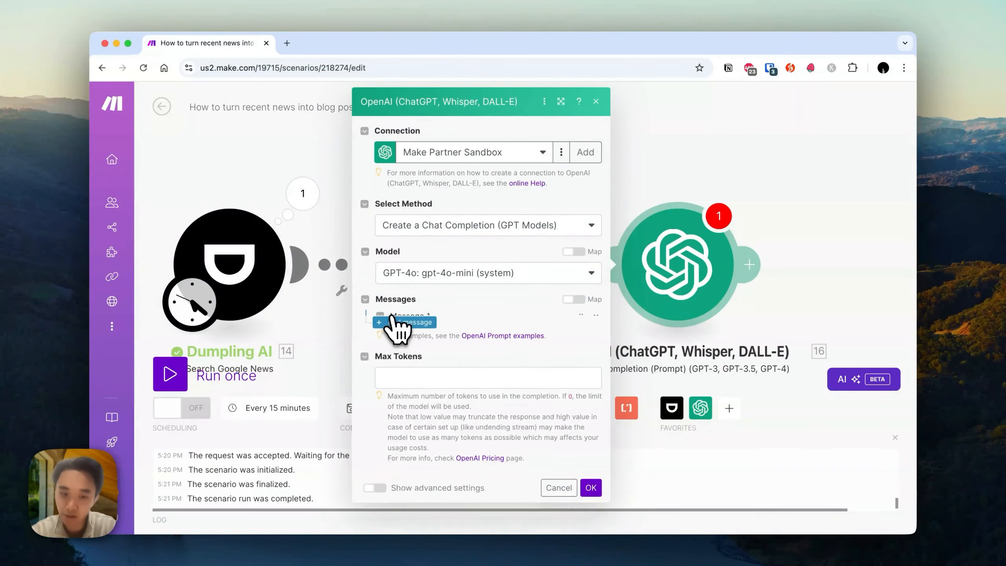
pyautogui.click(440, 353)
pyautogui.click(451, 374)
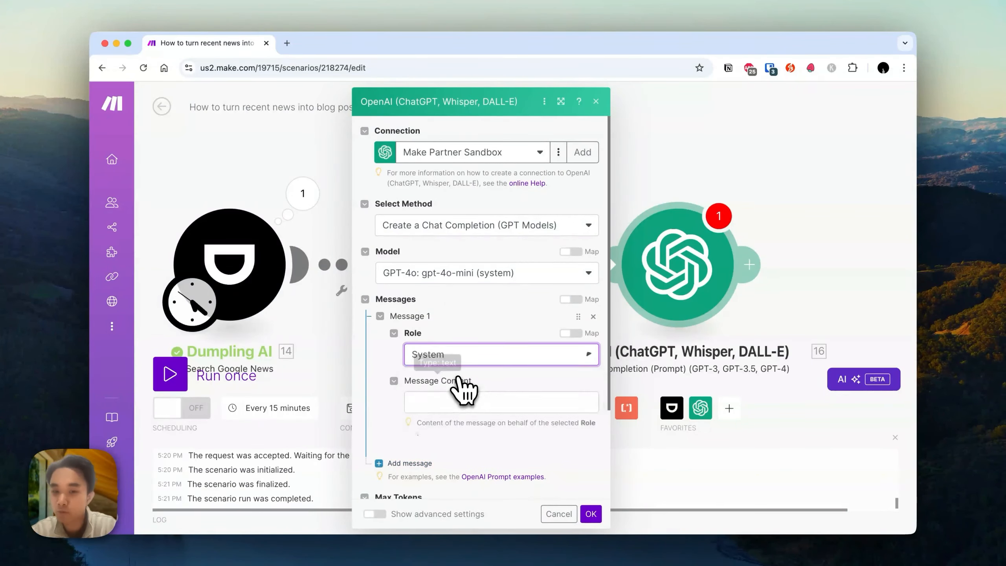
pyautogui.scroll(-3, 460, 389)
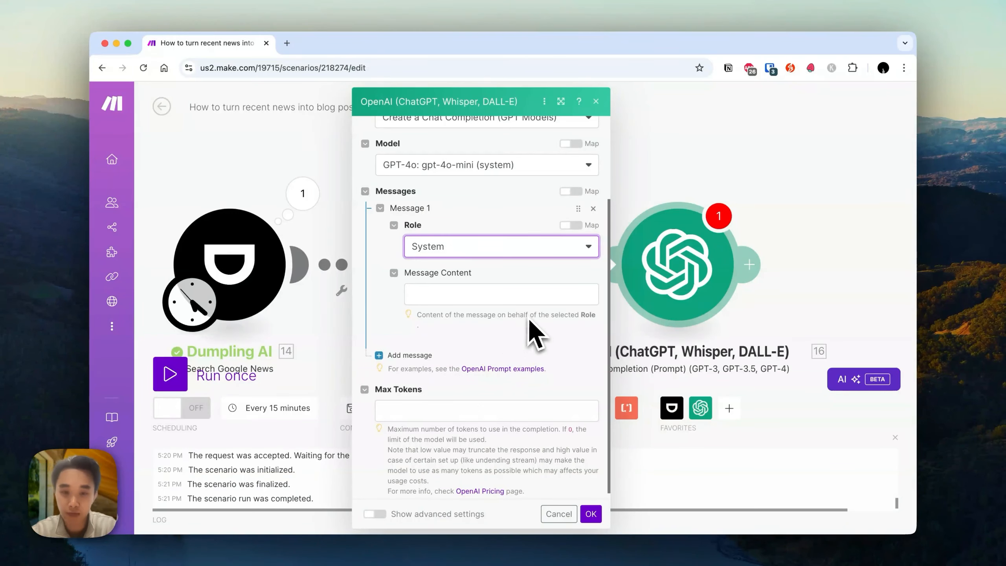
pyautogui.click(507, 295)
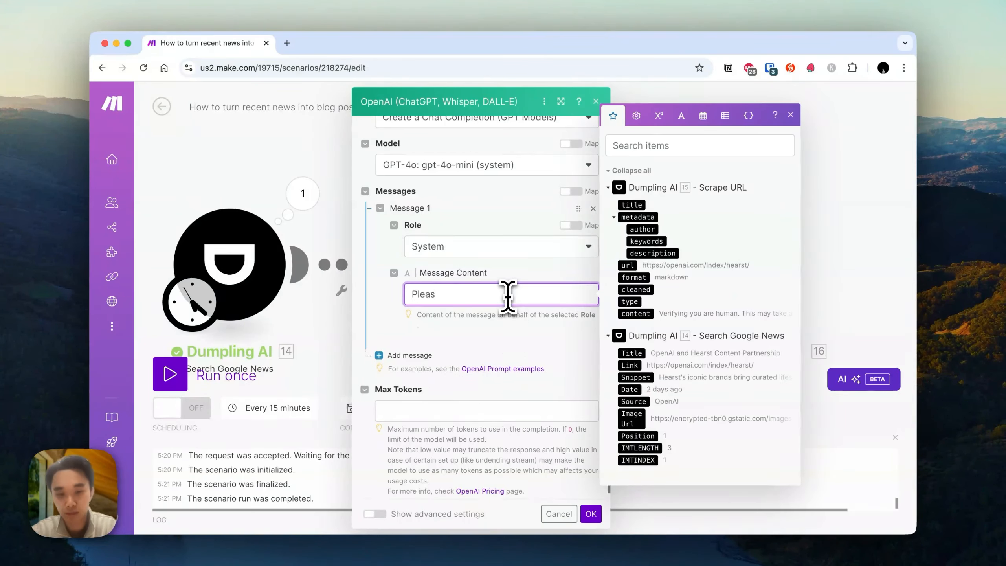
pyautogui.write('Please extract the ky')
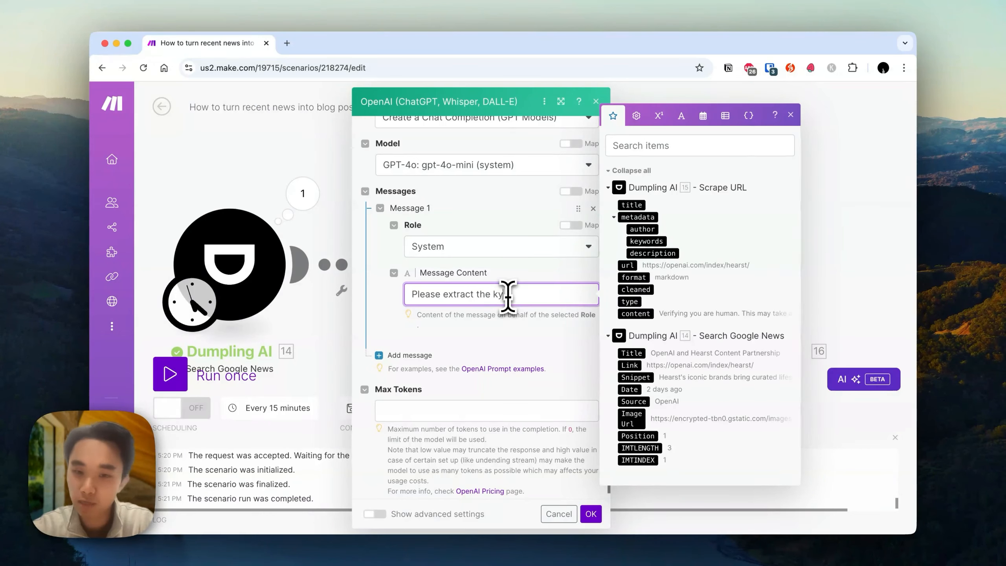
pyautogui.press('BackSpace')
pyautogui.press('BackSpace')
pyautogui.press('BackSpace')
pyautogui.press('BackSpace')
pyautogui.press('BackSpace')
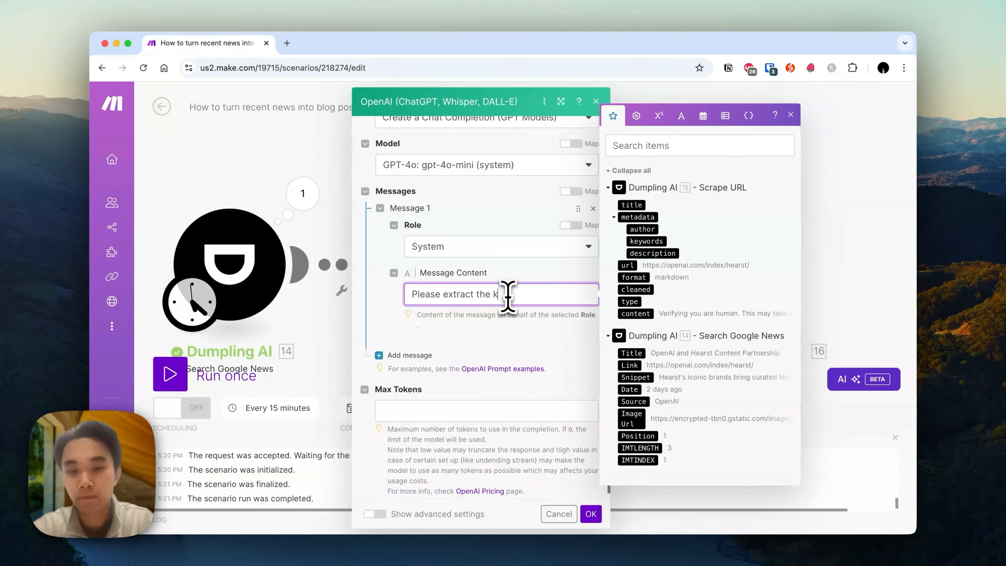
pyautogui.write('ey points from each of the news articles provide')
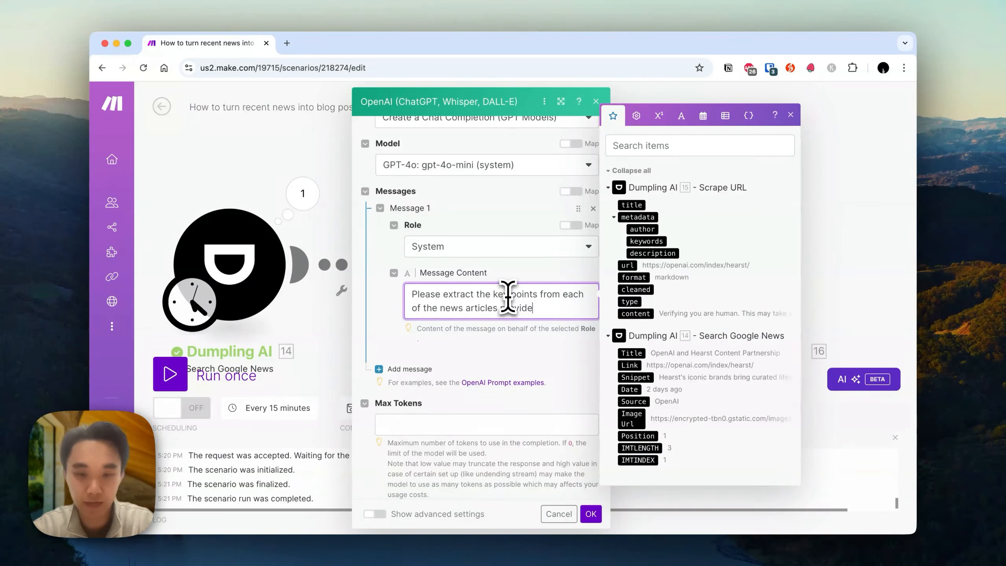
pyautogui.write('d and provide a summary recap in newsletter format.')
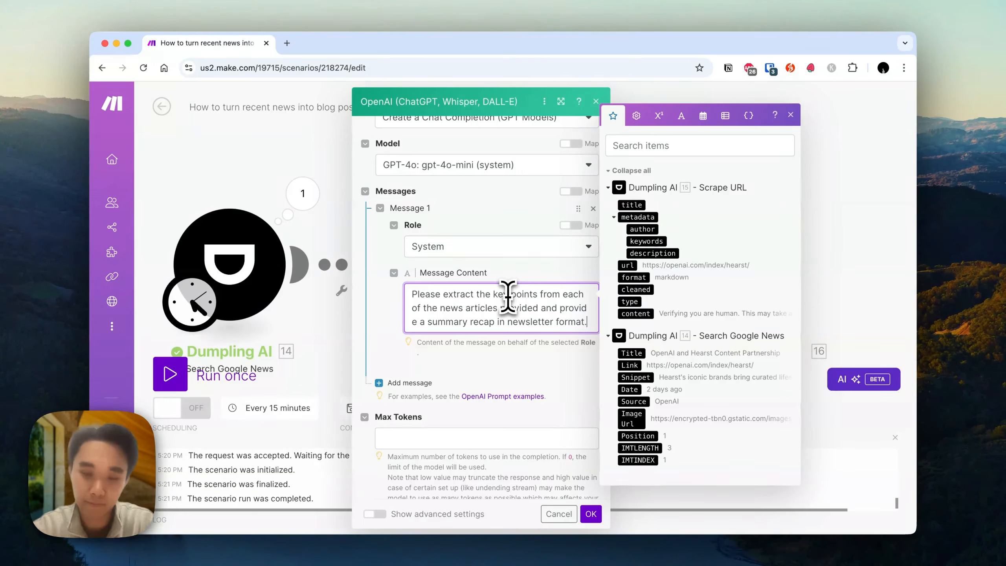
# Add a second message with the User role and close the OpenAI module settings.
pyautogui.click(404, 383)
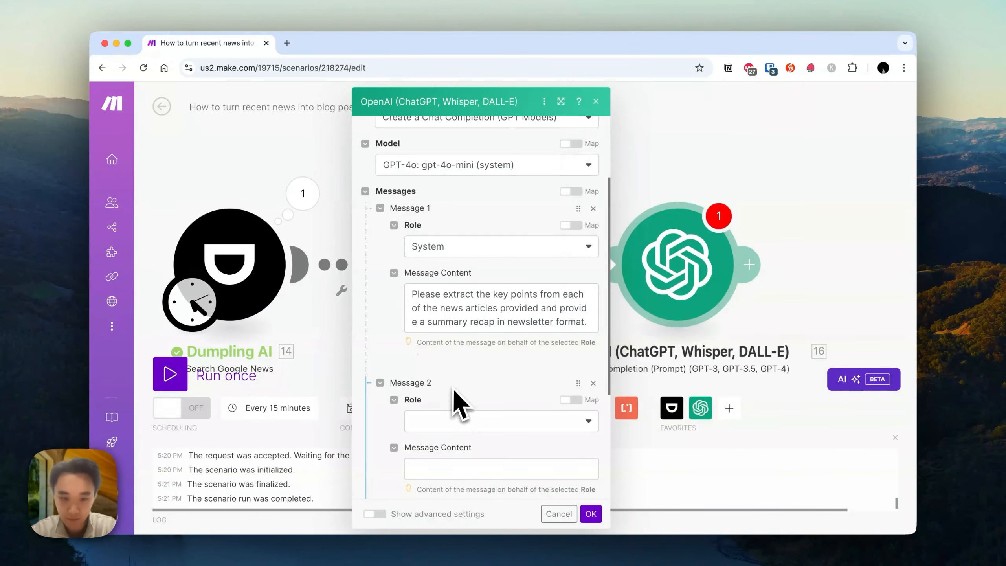
pyautogui.click(451, 421)
pyautogui.click(479, 443)
pyautogui.click(473, 468)
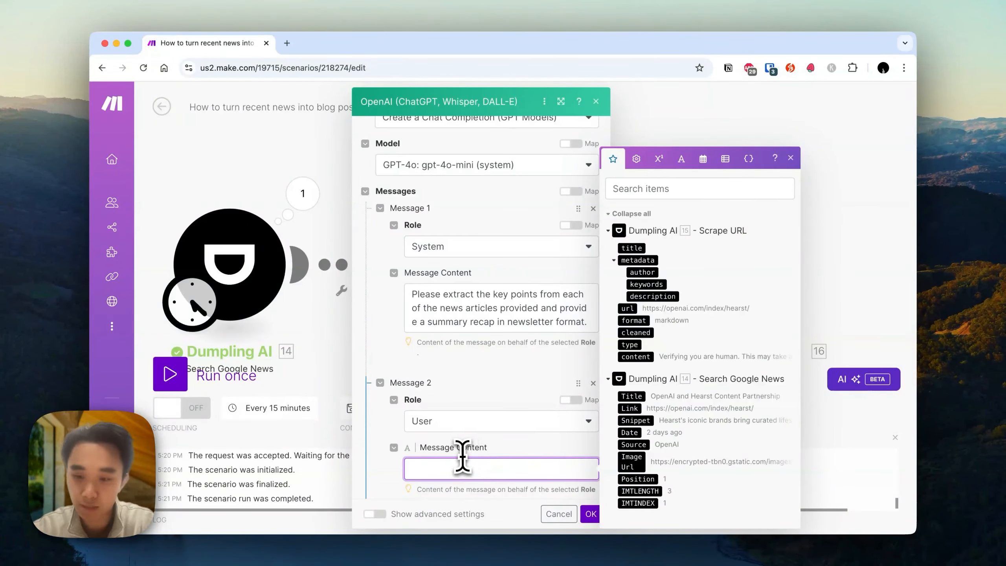
pyautogui.click(888, 289)
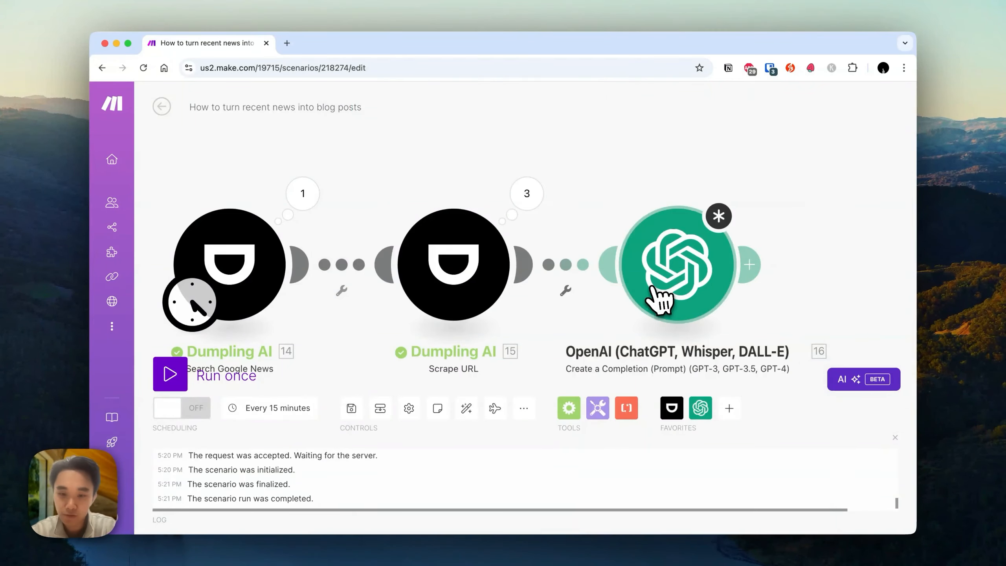
# Unlink the OpenAI module from the Scrape URL module and move it further along the canvas.
pyautogui.click(564, 278)
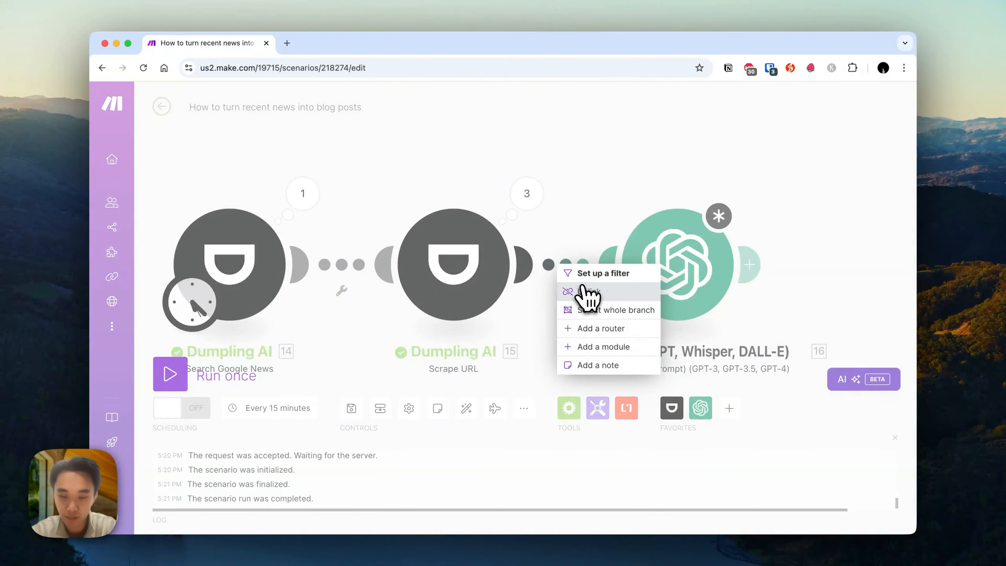
pyautogui.click(586, 290)
pyautogui.moveTo(660, 278); pyautogui.dragTo(733, 278)
pyautogui.click(729, 278)
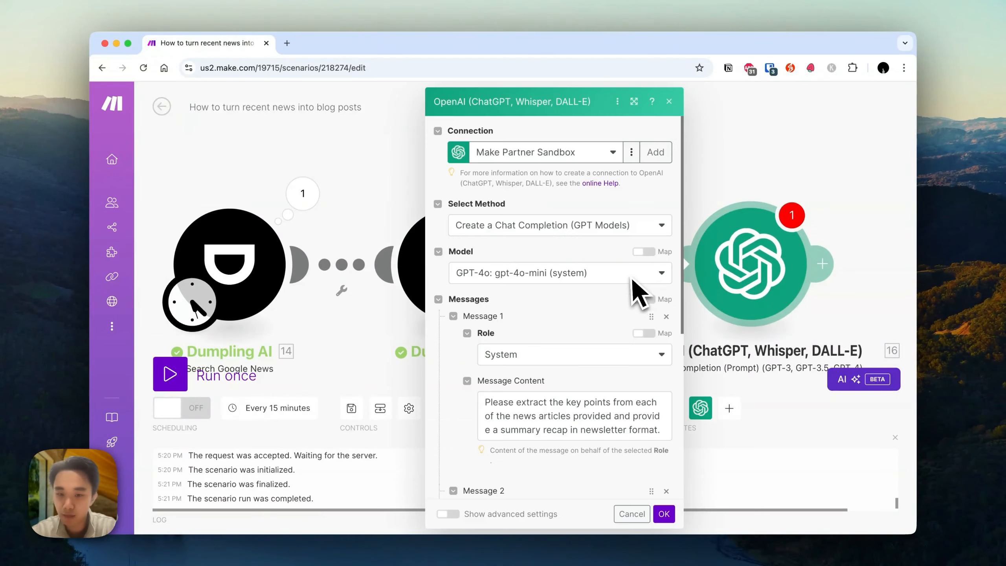
pyautogui.click(692, 232)
pyautogui.rightClick(602, 260)
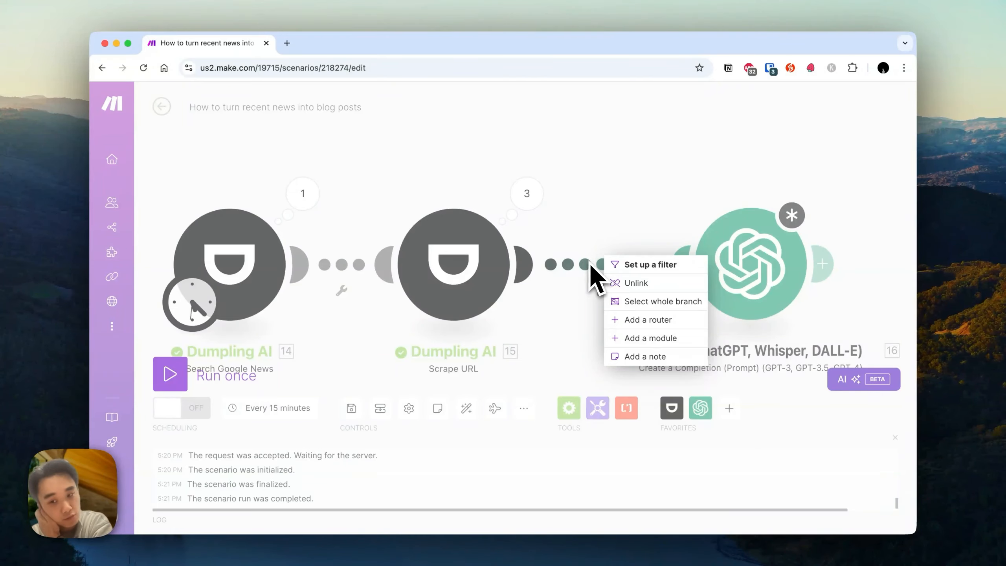
pyautogui.click(639, 284)
# Insert a Text aggregator module on the link between Scrape URL and the OpenAI module.
pyautogui.click(538, 265)
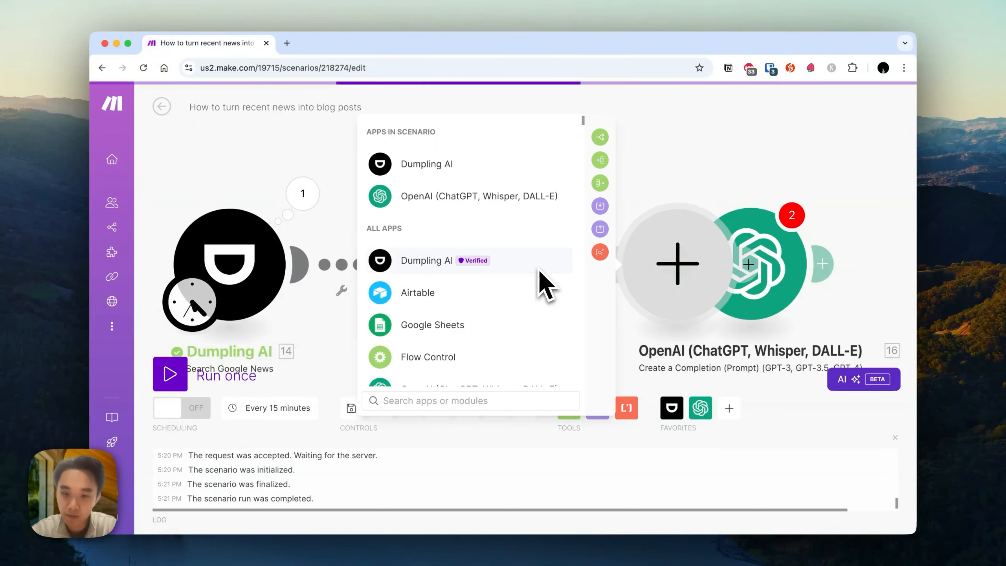
pyautogui.write('aggregate')
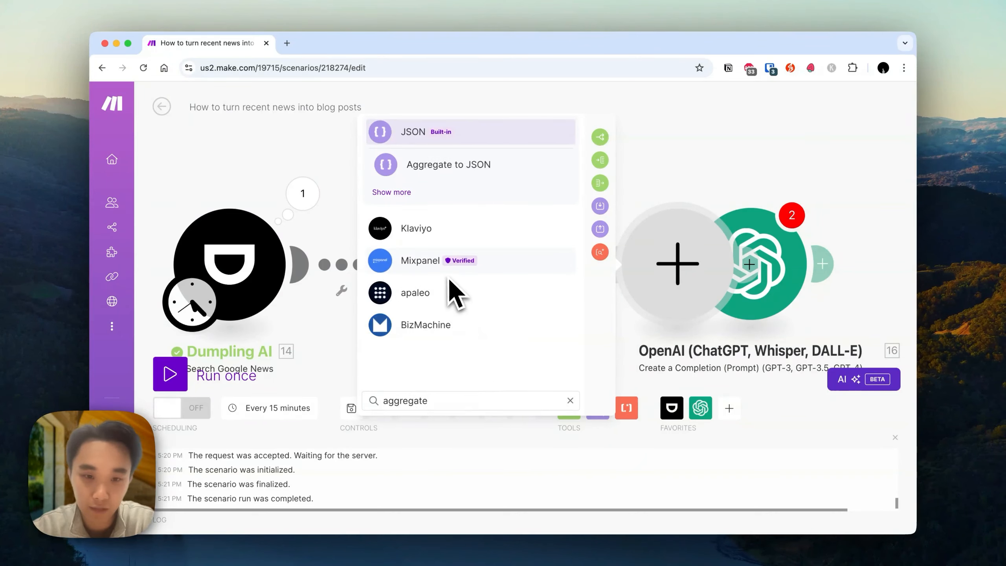
pyautogui.press('super+a')
pyautogui.write('text aggre')
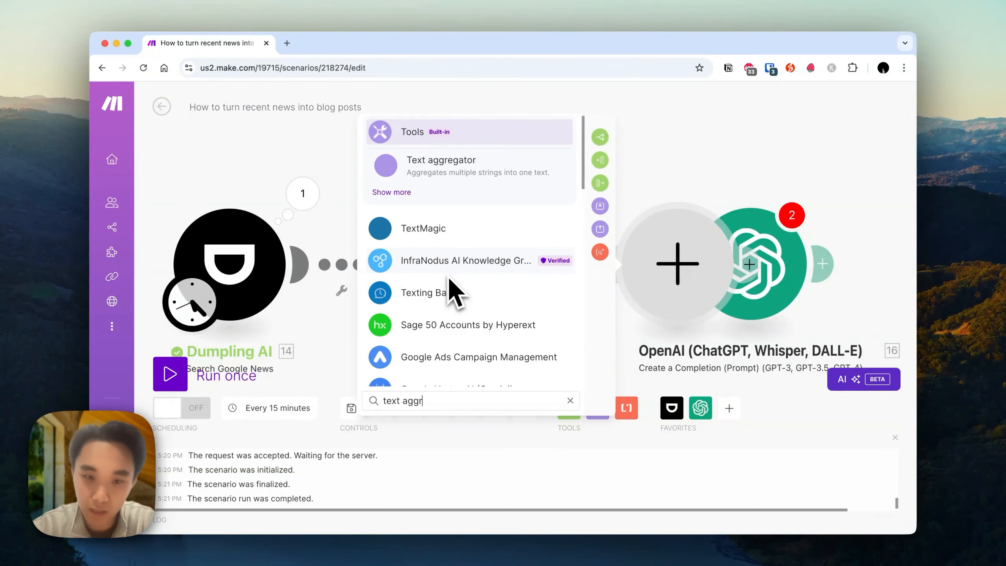
pyautogui.click(451, 168)
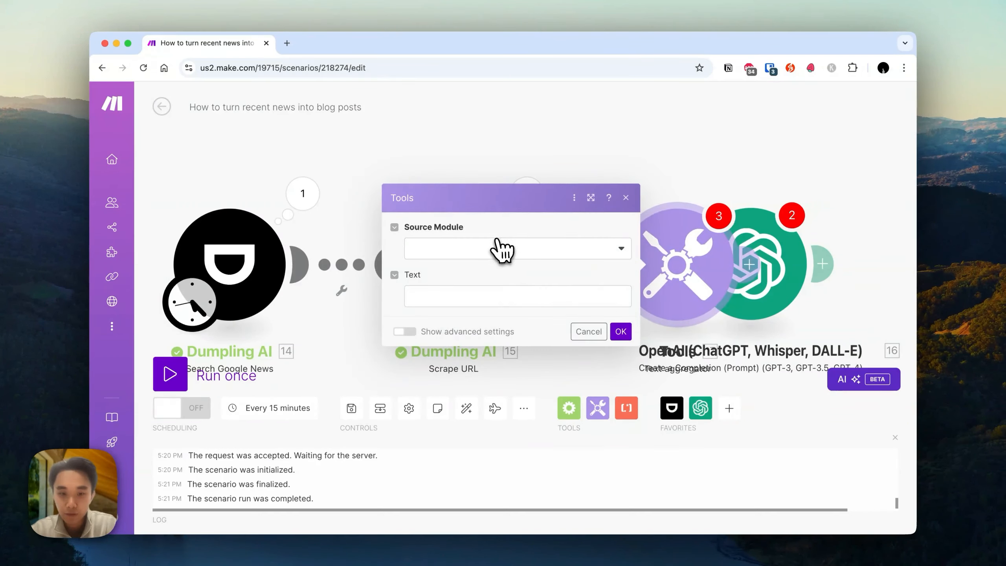
# Set the aggregator's source module to Dumpling AI - Search Google News [14] and map the scraped title and content into Text.
pyautogui.click(502, 250)
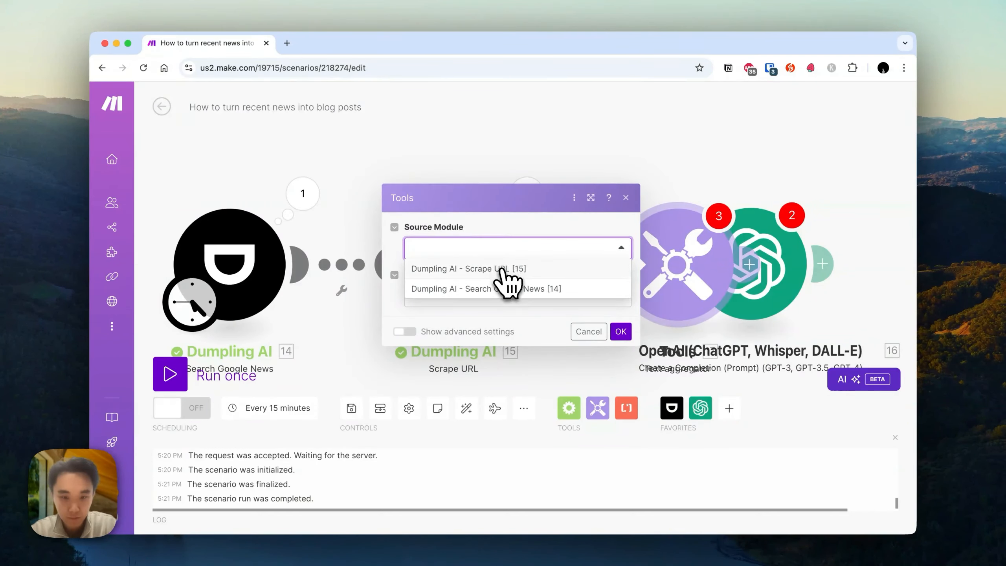
pyautogui.click(544, 287)
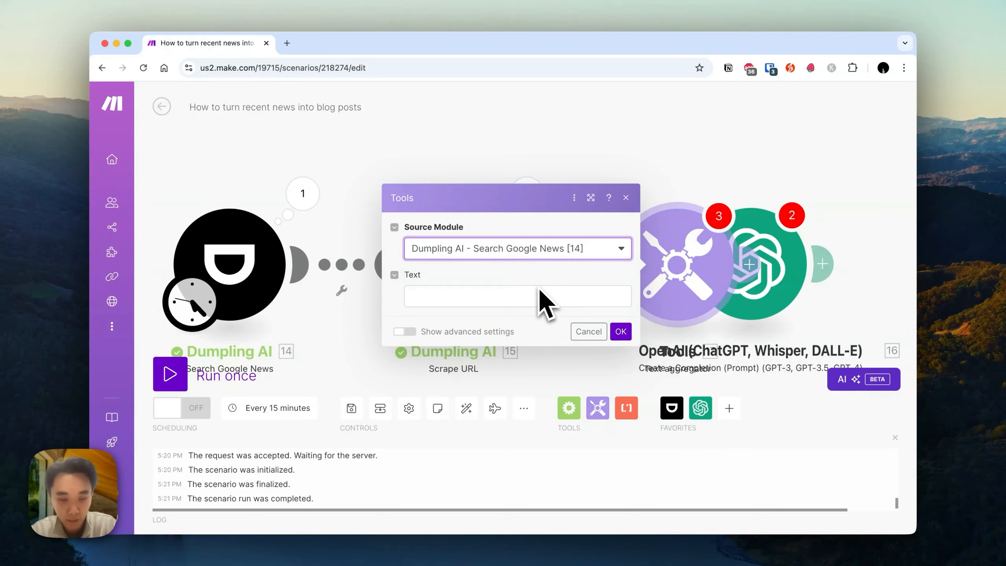
pyautogui.click(472, 304)
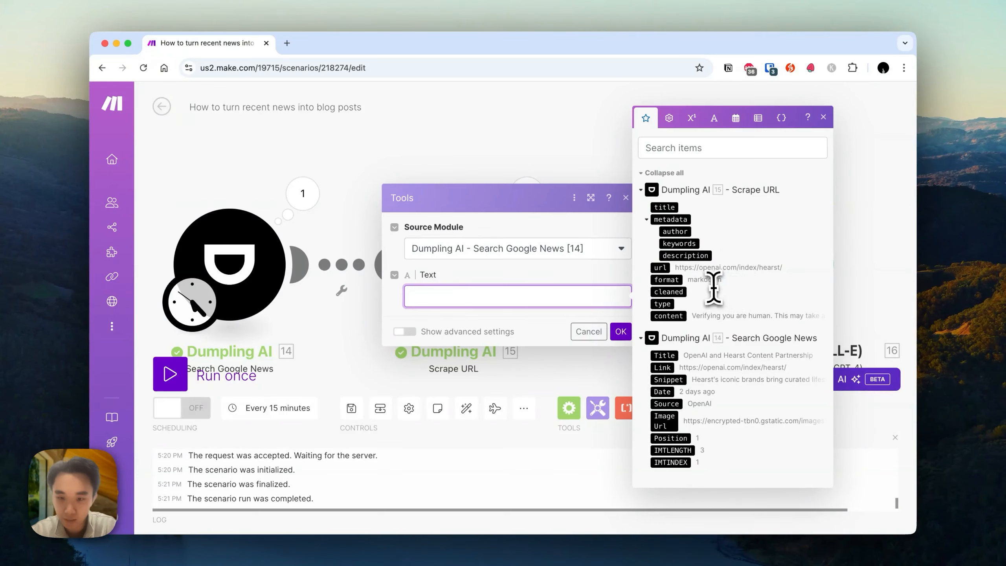
pyautogui.click(669, 207)
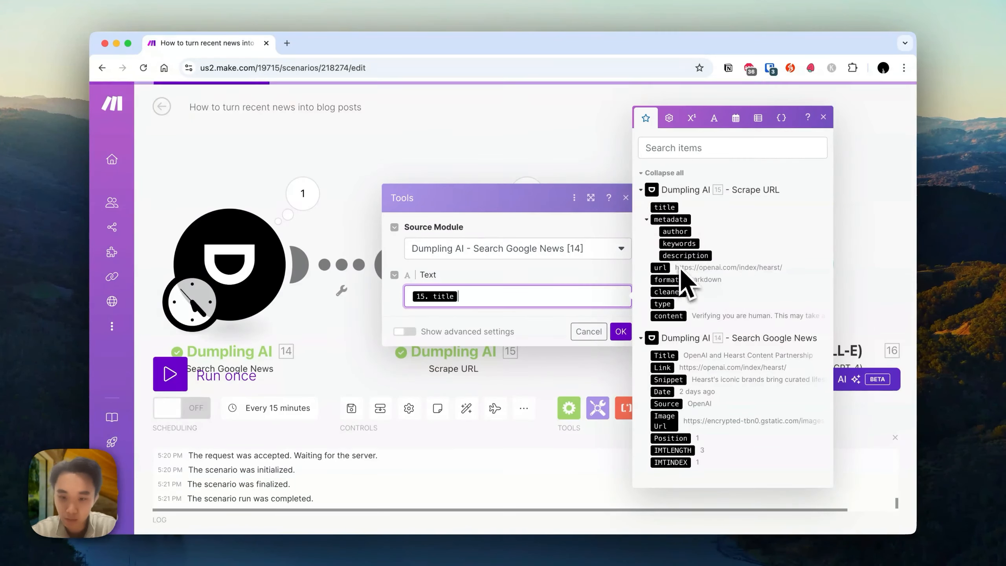
pyautogui.click(673, 317)
pyautogui.click(620, 332)
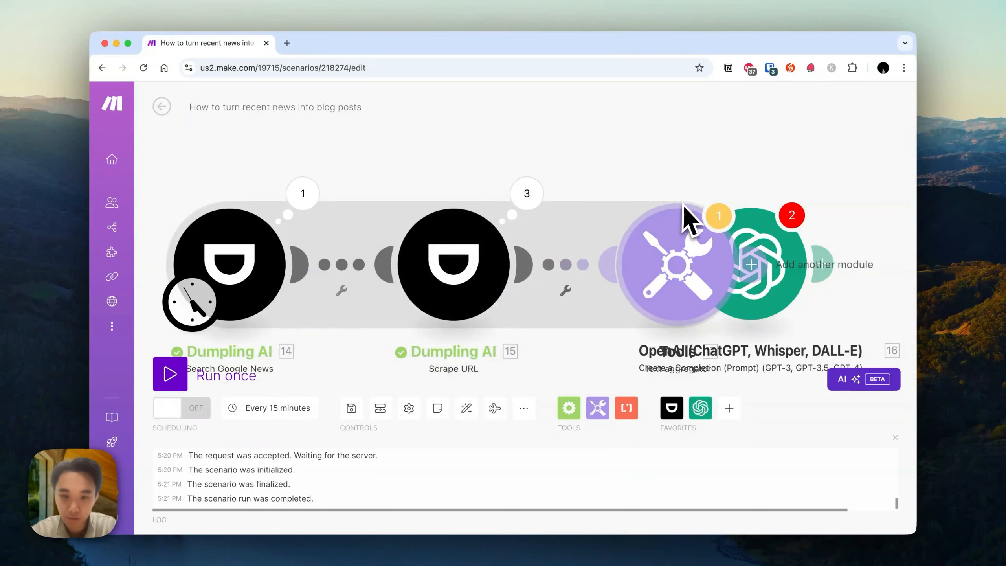
# Move the OpenAI module to the right and connect it after the Text aggregator.
pyautogui.moveTo(770, 249); pyautogui.dragTo(881, 255)
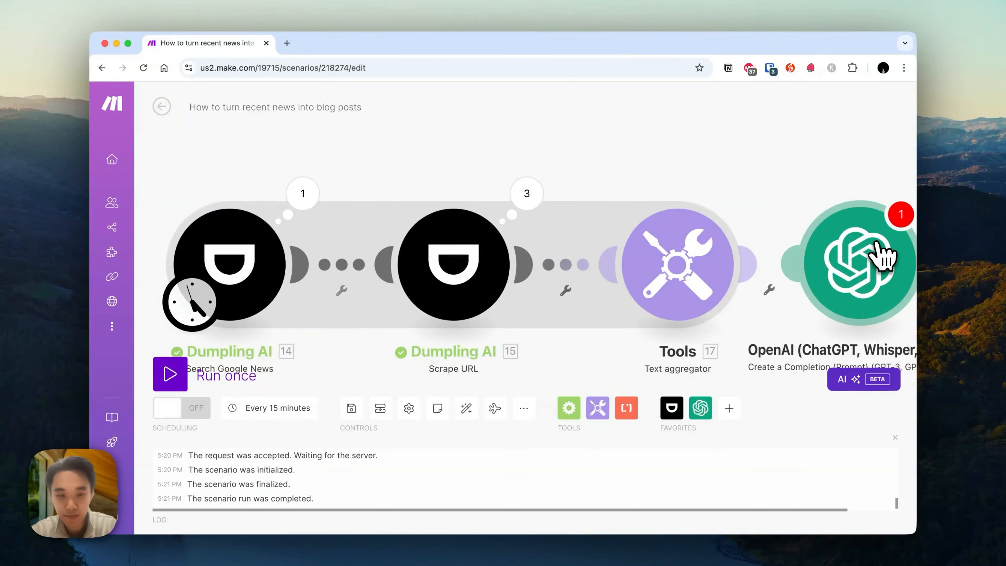
pyautogui.click(881, 256)
pyautogui.click(474, 140)
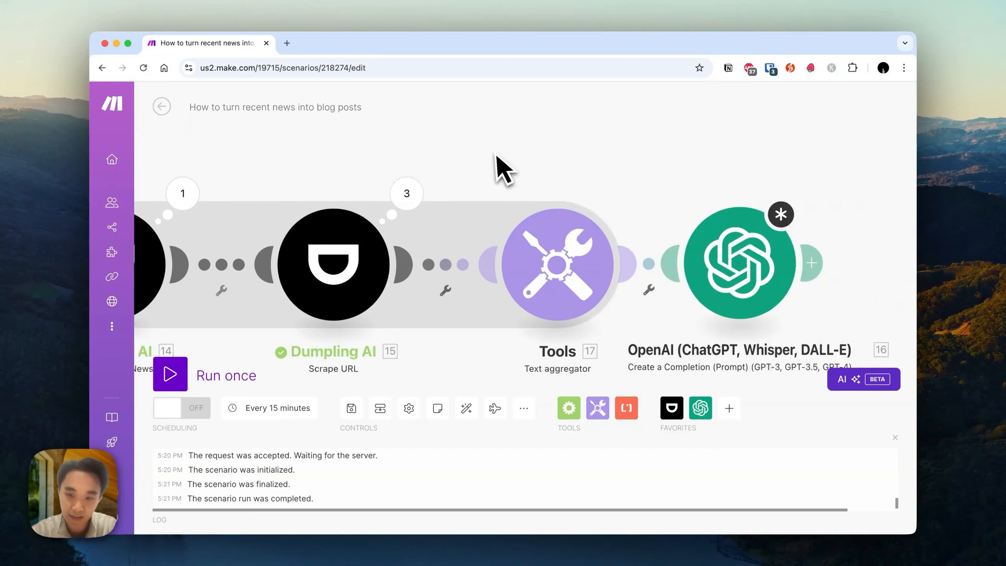
# Copy the System message prompt from the OpenAI module, then delete that OpenAI module.
pyautogui.click(659, 276)
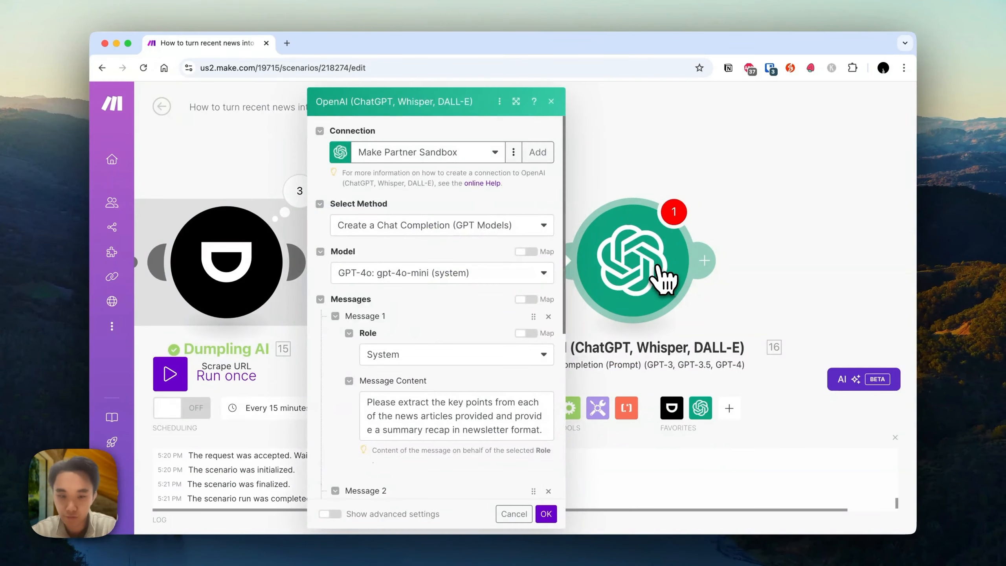
pyautogui.scroll(-3, 475, 356)
pyautogui.click(399, 470)
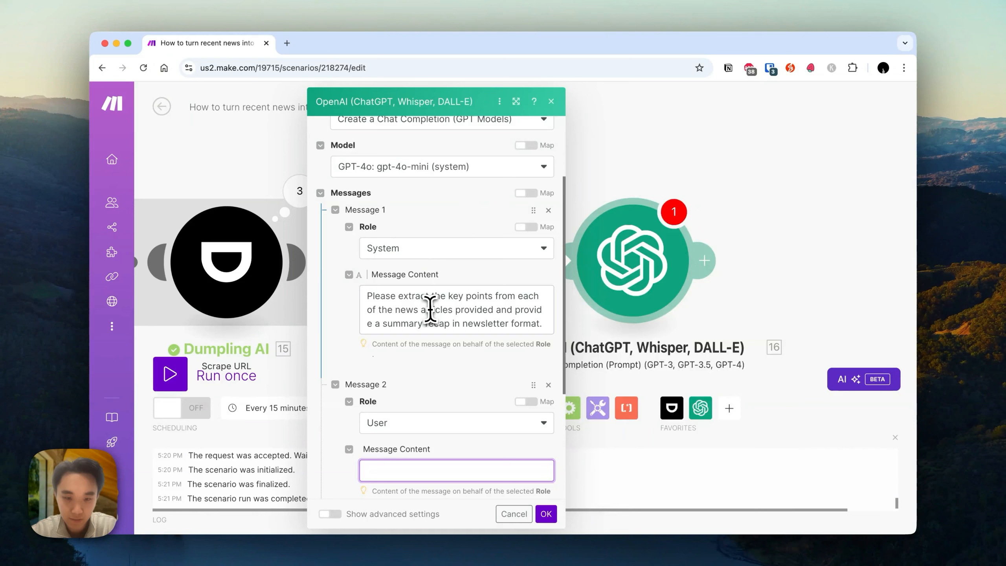
pyautogui.tripleClick(436, 309)
pyautogui.press('super+c')
pyautogui.scroll(3, 451, 317)
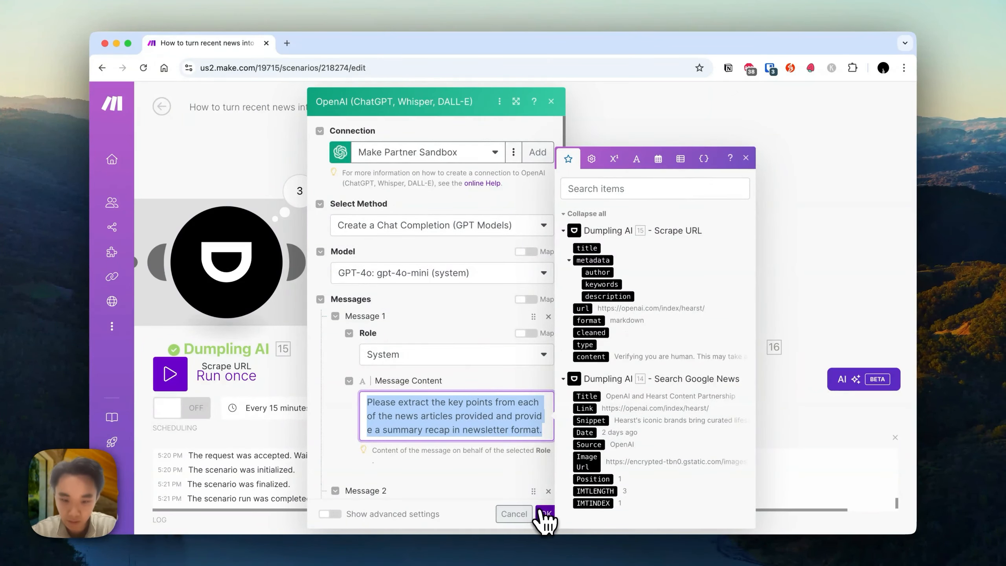
pyautogui.click(545, 514)
pyautogui.rightClick(657, 268)
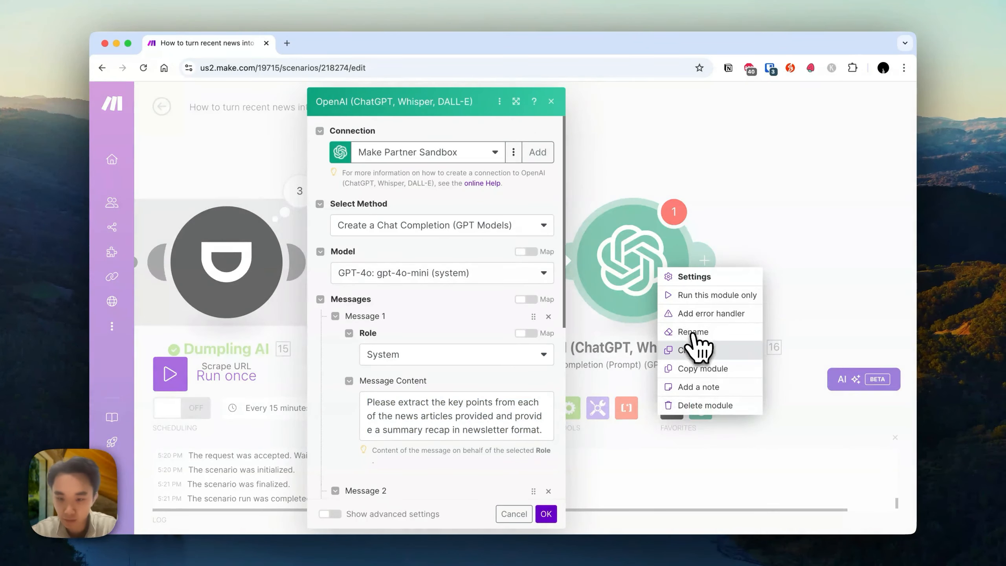
pyautogui.click(697, 405)
# Add a new OpenAI Create a Completion module after the Text aggregator and choose the gpt-4o-mini model.
pyautogui.click(674, 253)
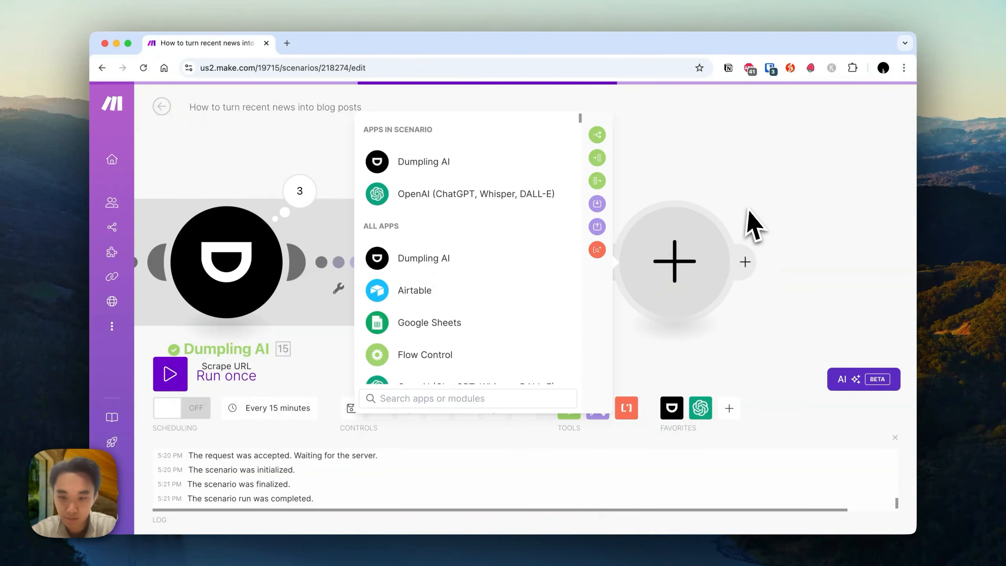
pyautogui.click(546, 196)
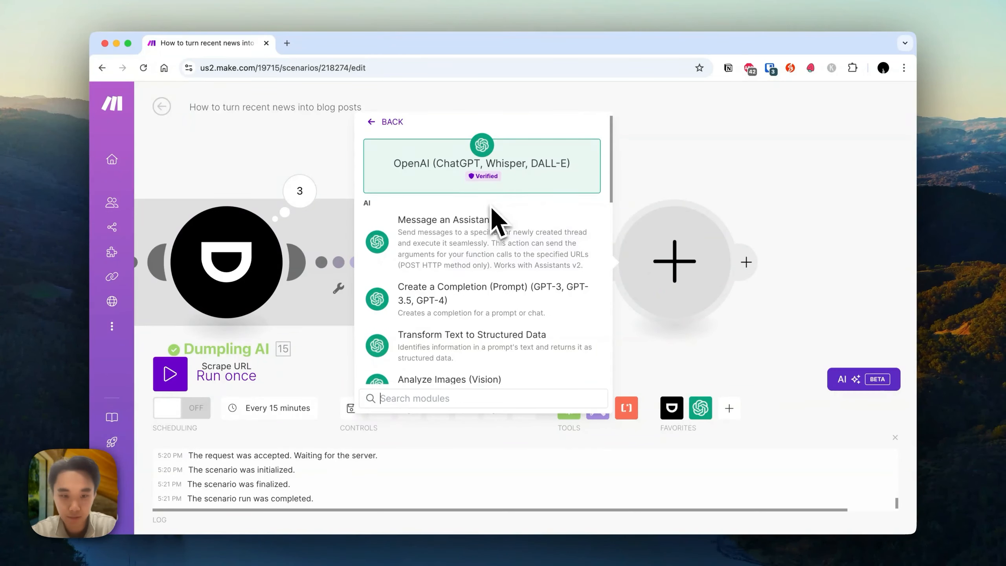
pyautogui.click(473, 298)
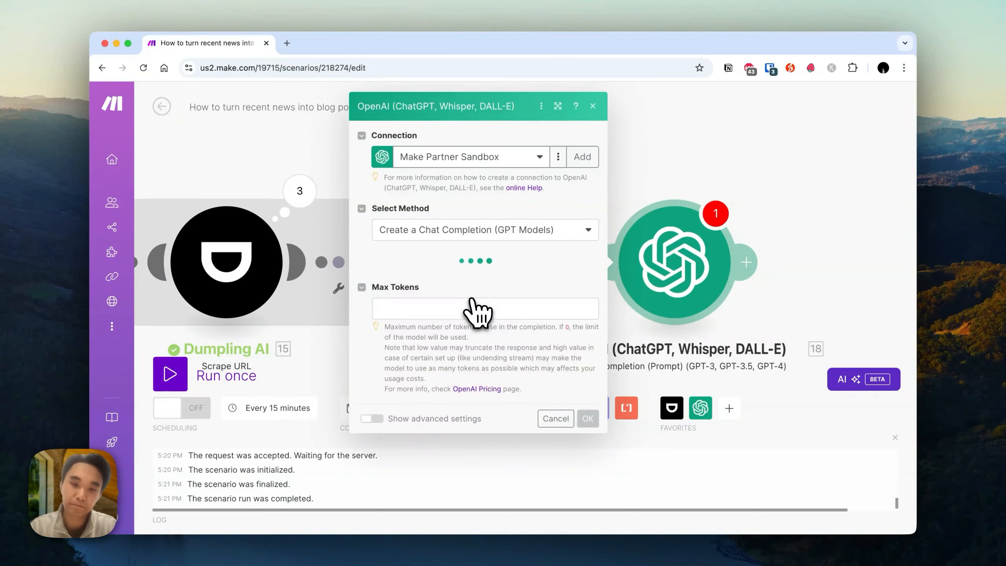
pyautogui.click(408, 273)
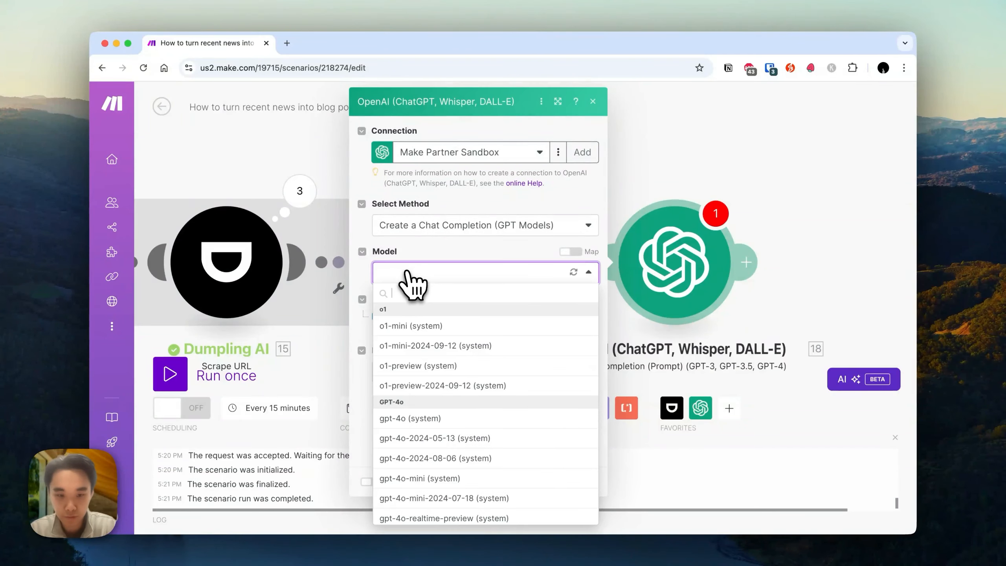
pyautogui.write('gpt')
pyautogui.click(434, 384)
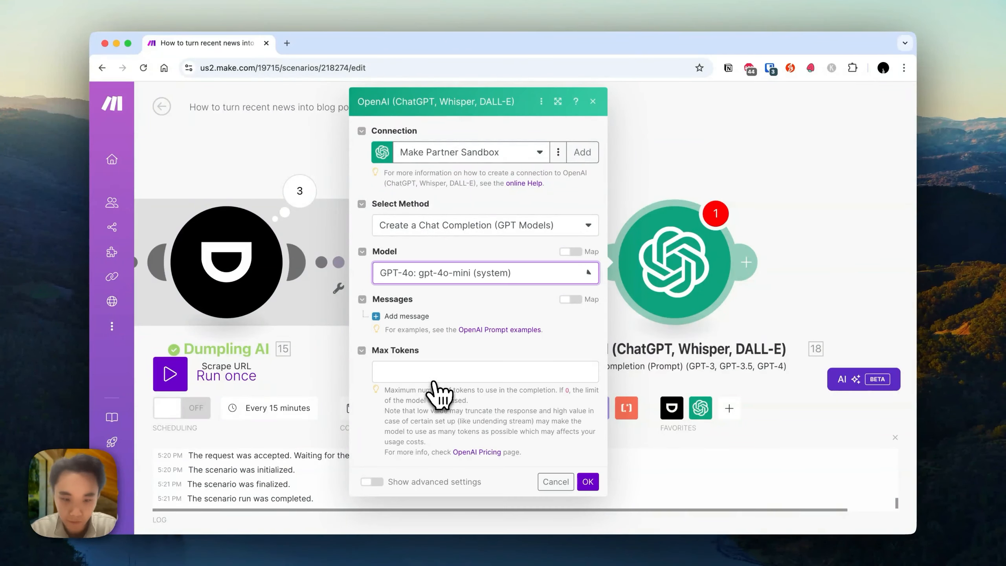
# Add a System message and paste the prompt asking to extract key points and summarize in newsletter format.
pyautogui.click(425, 318)
pyautogui.click(428, 356)
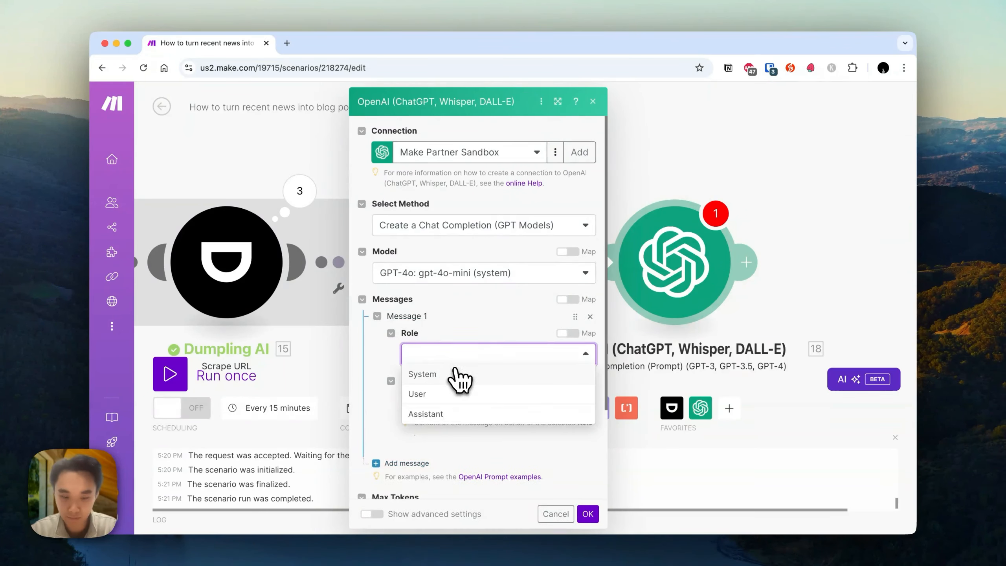
pyautogui.click(455, 374)
pyautogui.click(420, 403)
pyautogui.press('super+v')
# Add a User message and map the Text aggregator's text into its content.
pyautogui.scroll(-3, 420, 412)
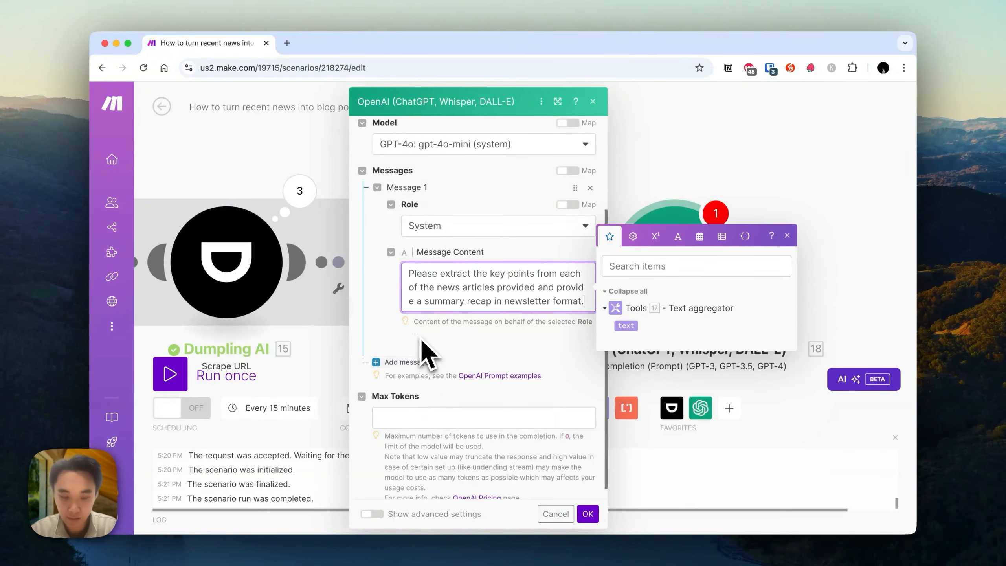
pyautogui.click(410, 364)
pyautogui.click(462, 400)
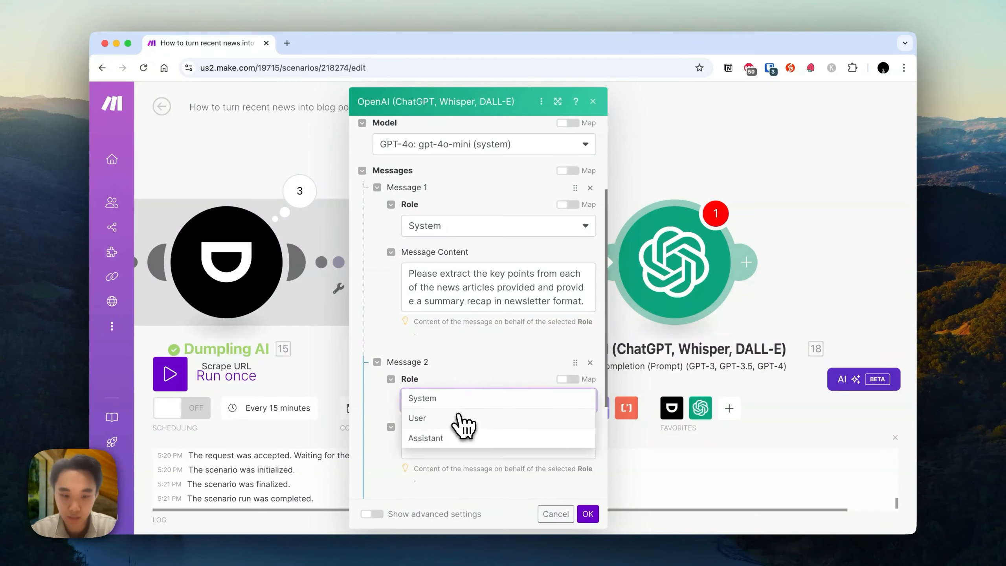
pyautogui.click(459, 420)
pyautogui.click(526, 448)
pyautogui.click(627, 486)
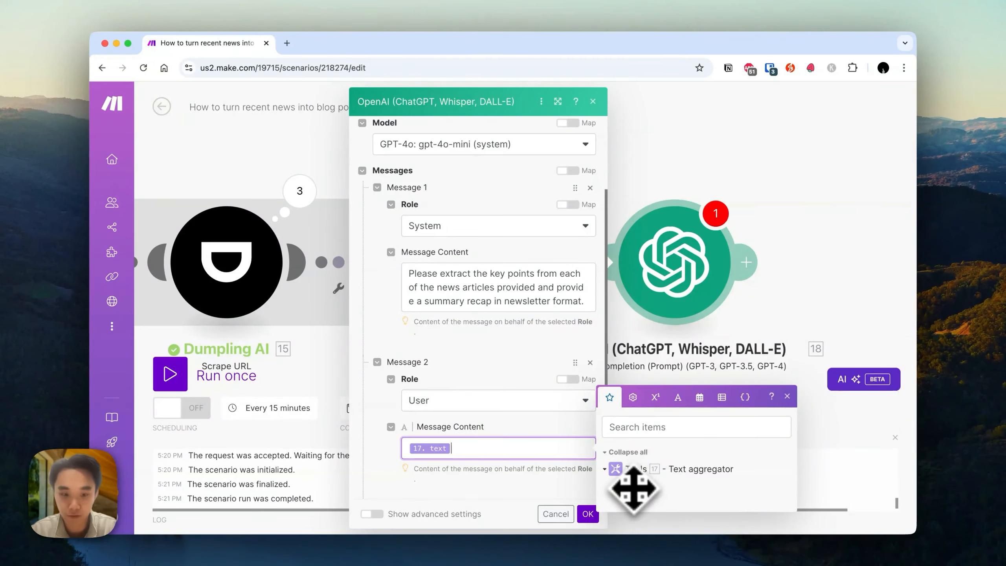
# Set Max Tokens to 2000 and turn on advanced settings.
pyautogui.scroll(-3, 582, 487)
pyautogui.click(542, 406)
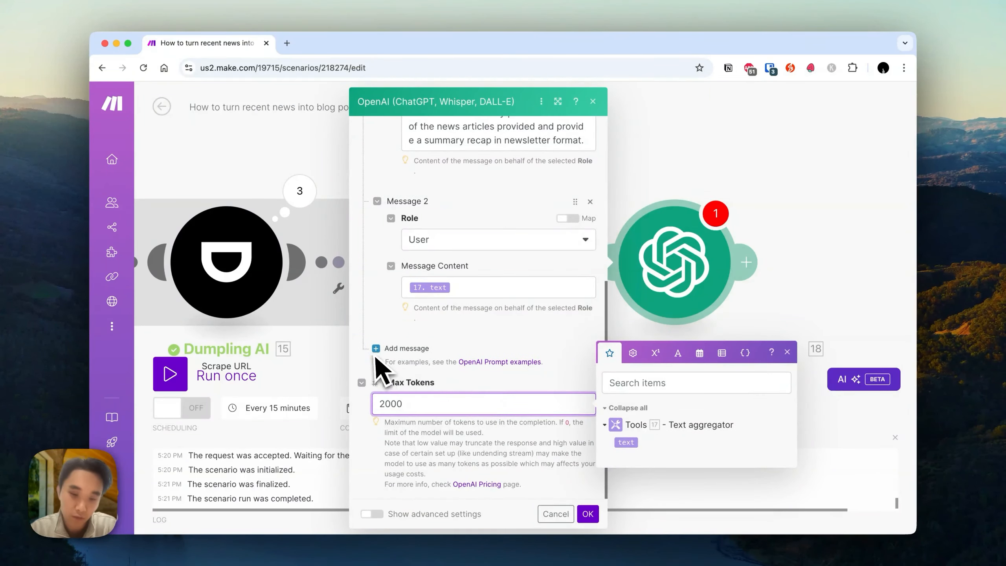
pyautogui.click(375, 515)
pyautogui.click(372, 514)
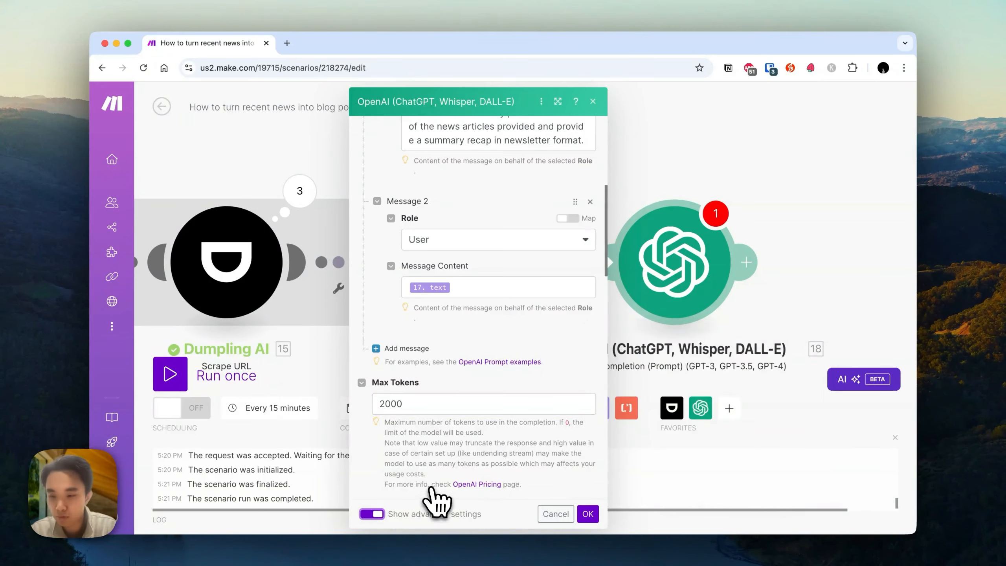
# Set Response Format to JSON Object, set Parse JSON Response to Yes, and save the module.
pyautogui.scroll(-3, 463, 489)
pyautogui.scroll(-10, 463, 489)
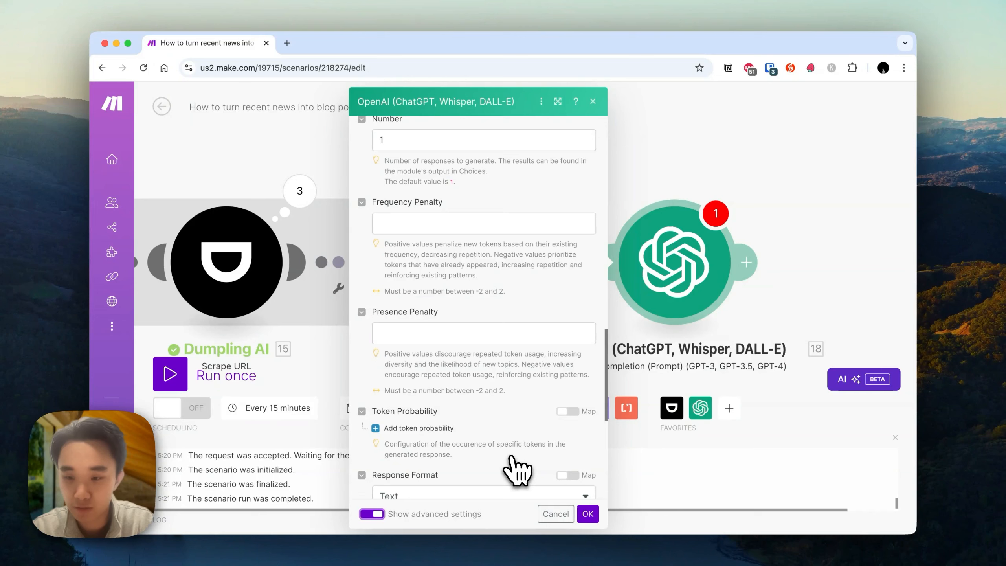
pyautogui.scroll(-5, 499, 439)
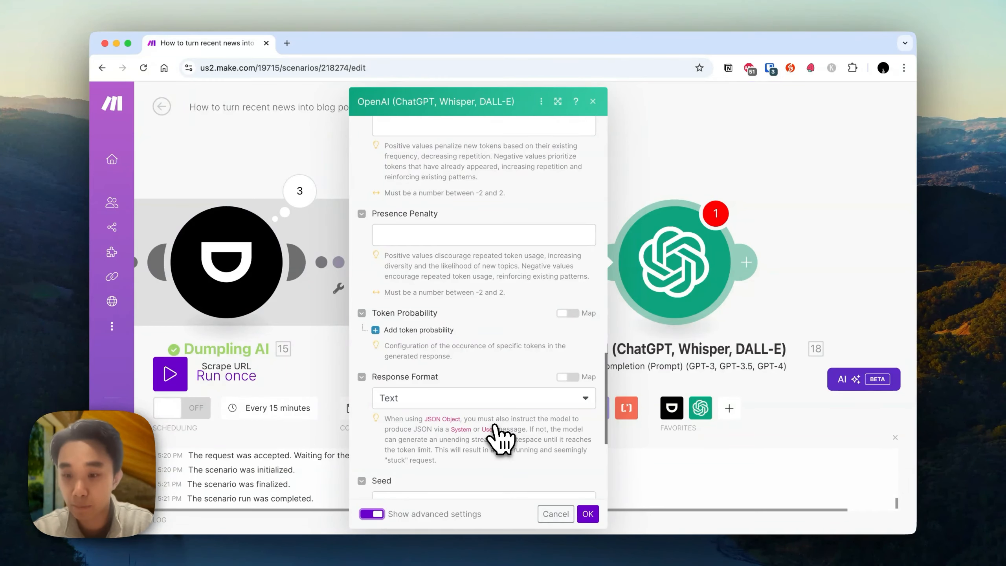
pyautogui.scroll(-10, 467, 400)
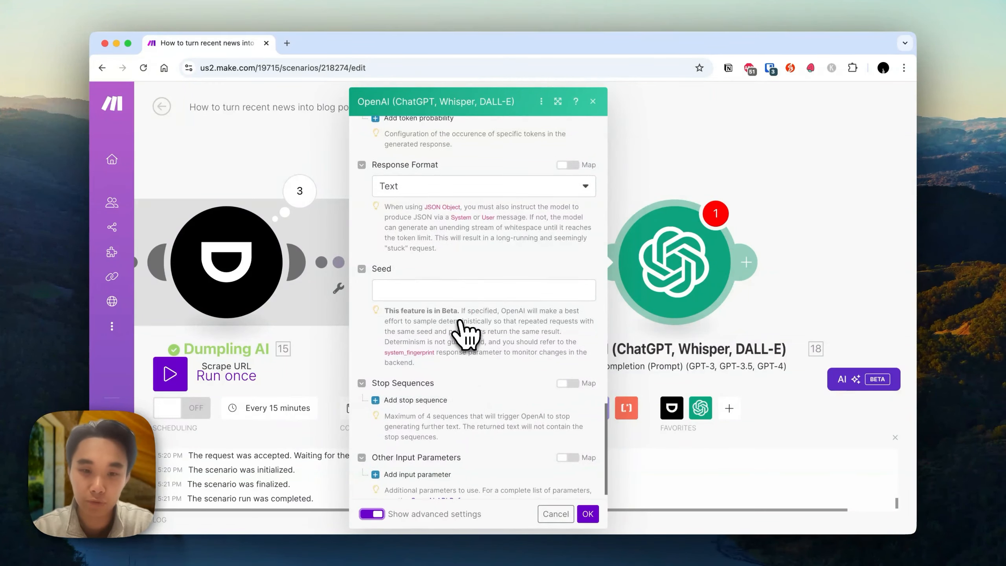
pyautogui.click(436, 194)
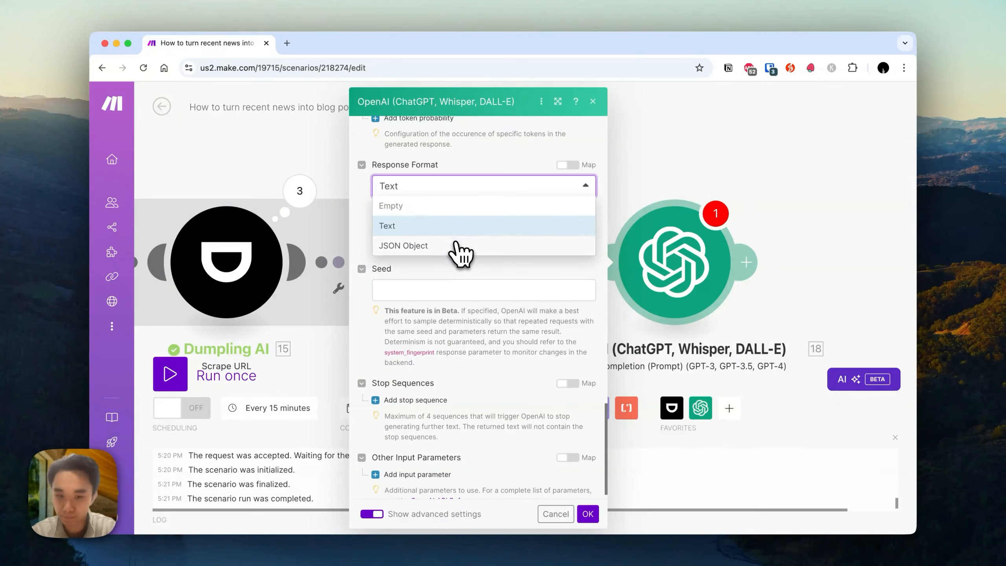
pyautogui.click(457, 243)
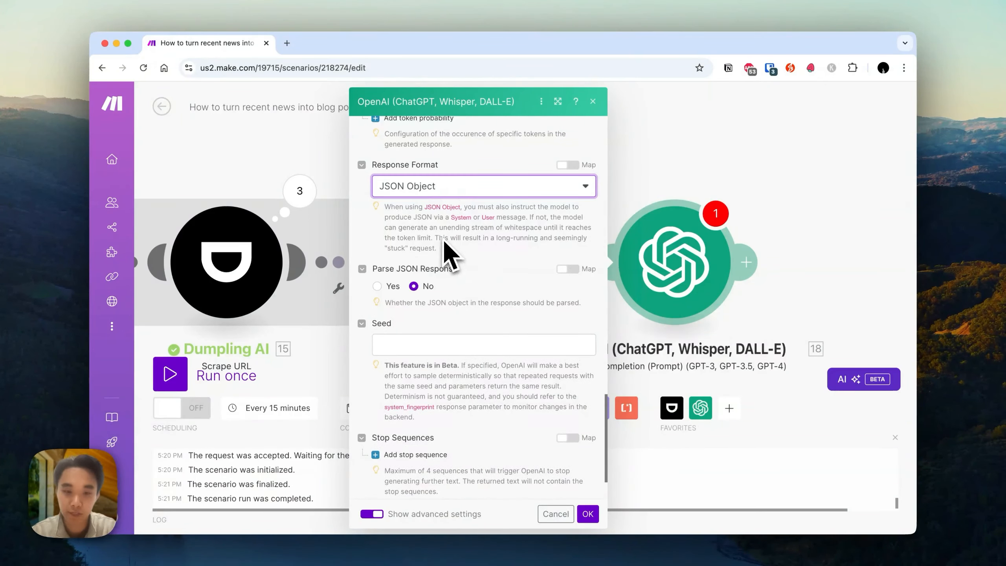
pyautogui.click(392, 287)
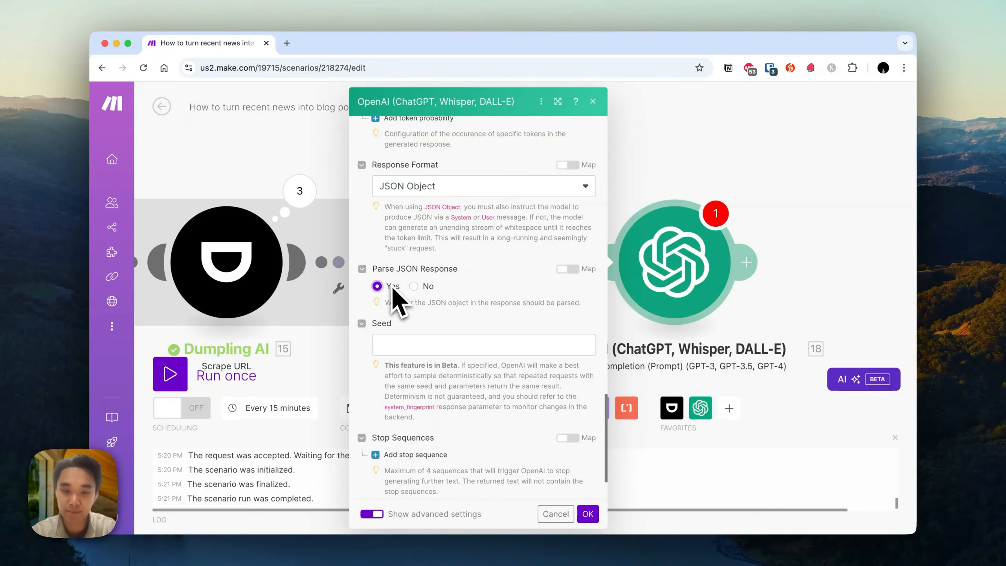
pyautogui.click(589, 514)
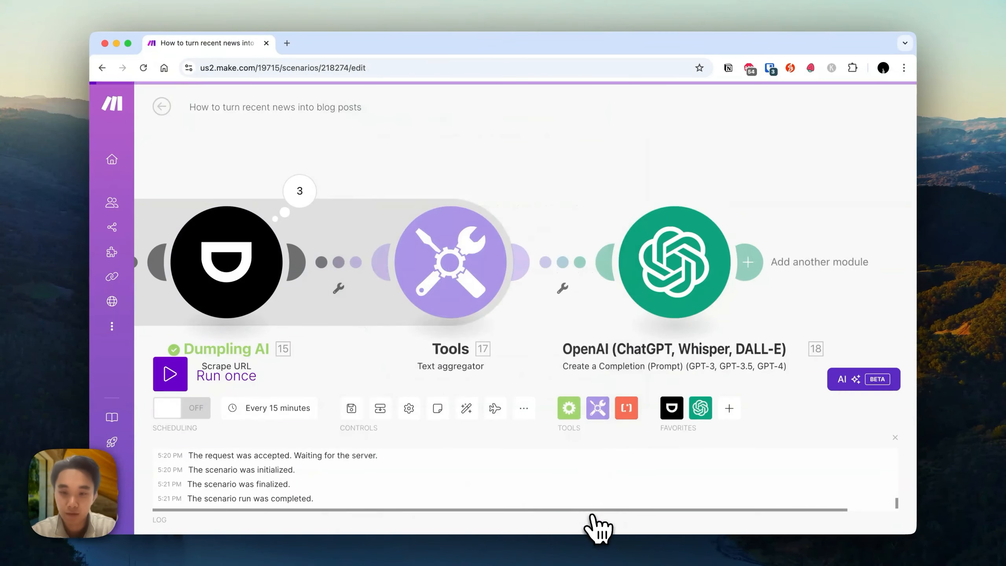
# Open the OpenAI module and append to the system message a request to respond in JSON format with title, contents and imagePrompt string fields.
pyautogui.click(707, 275)
pyautogui.scroll(-3, 474, 336)
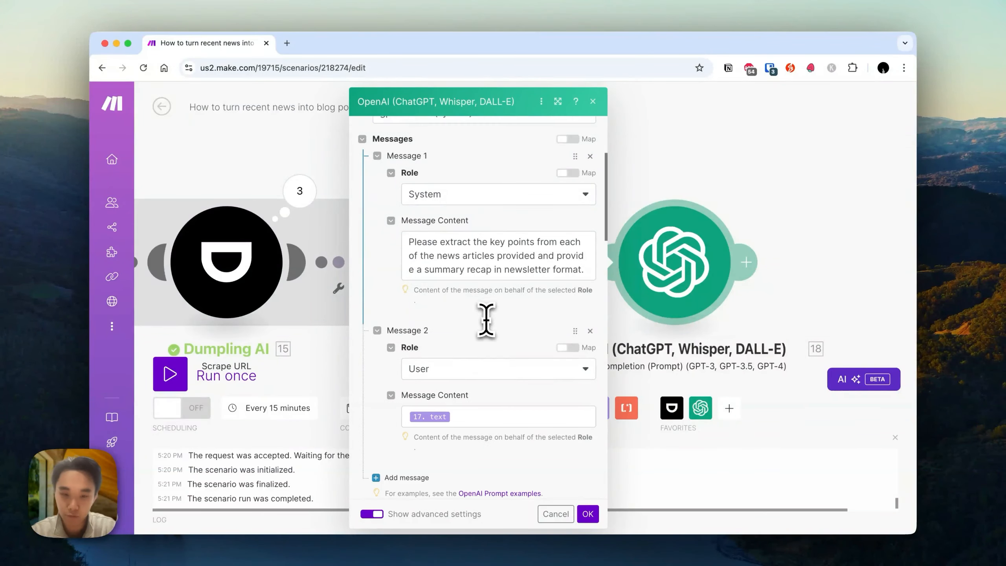
pyautogui.click(564, 269)
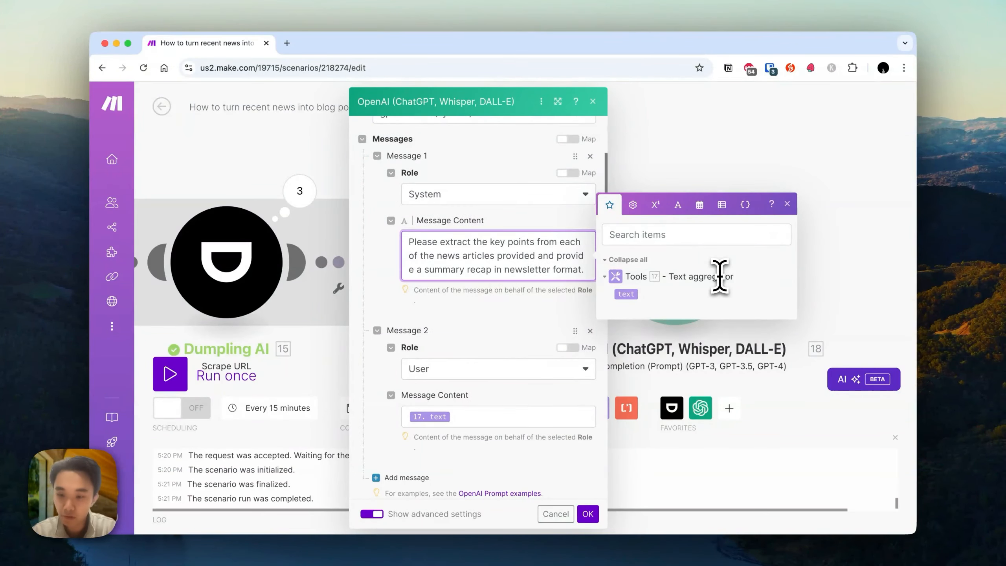
pyautogui.press('Return')
pyautogui.press('Return')
pyautogui.write('Please respond in the foJSON format')
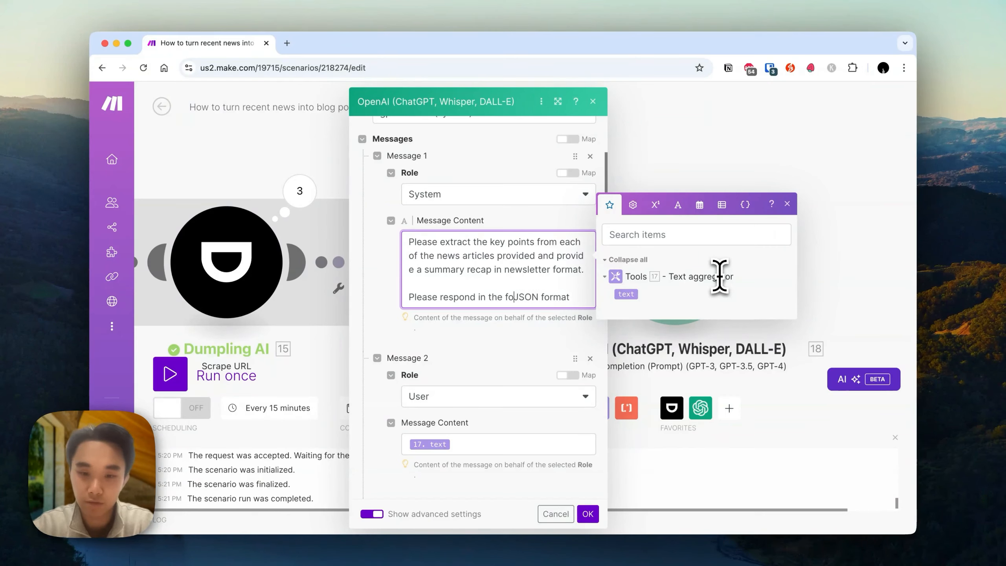
pyautogui.write('wing')
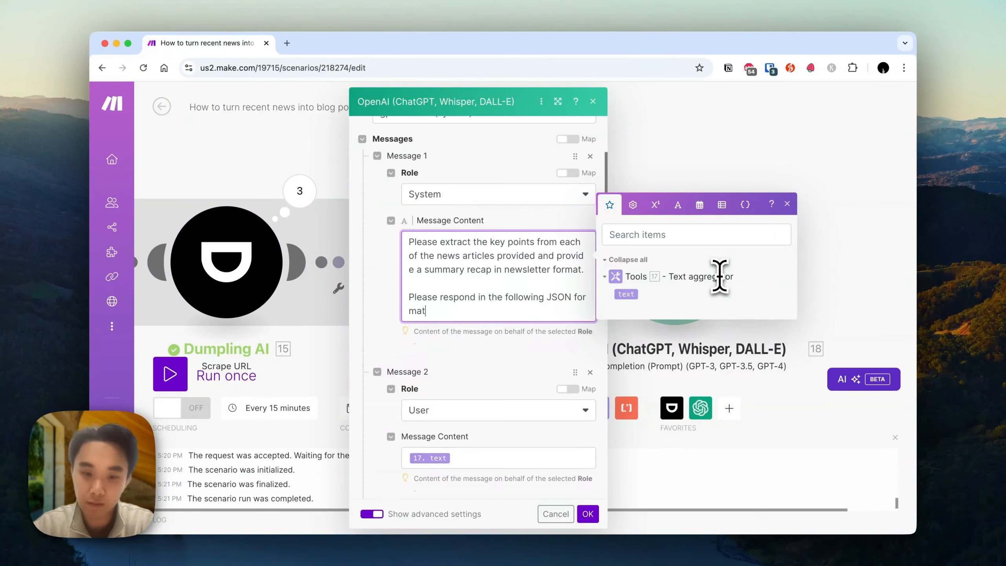
pyautogui.press('Return')
pyautogui.write('{')
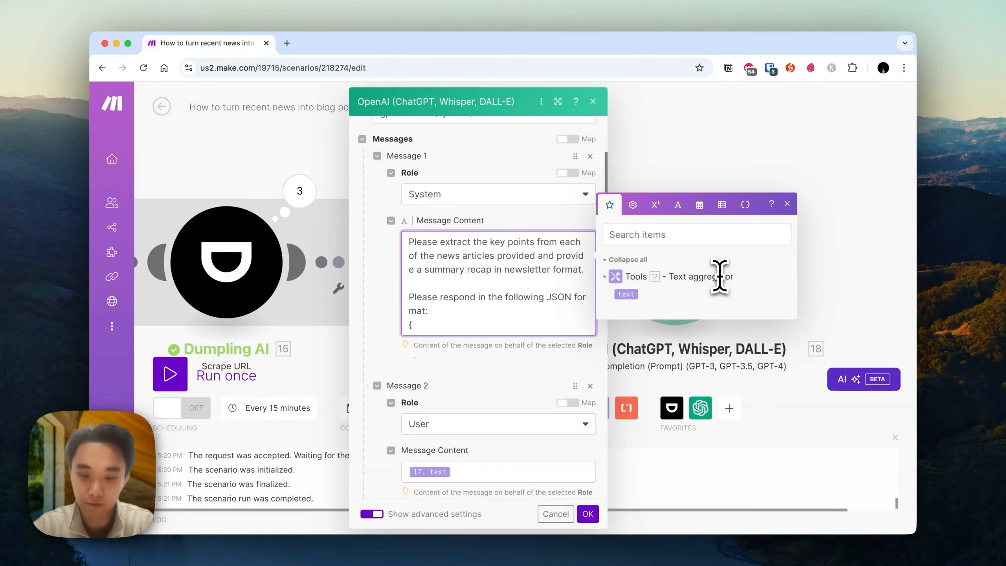
pyautogui.press('Return')
pyautogui.write('title:string')
pyautogui.press('Return')
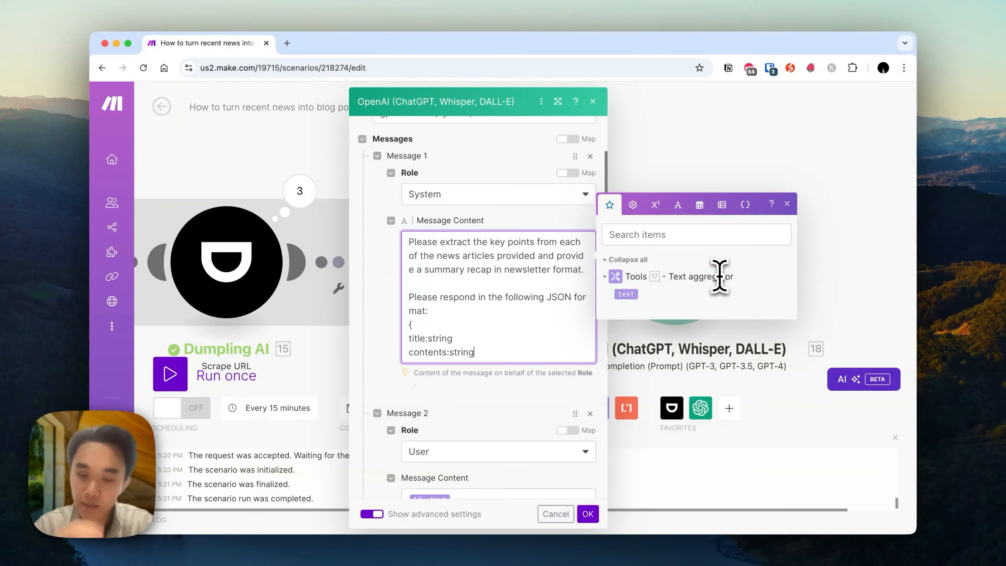
pyautogui.press('Return')
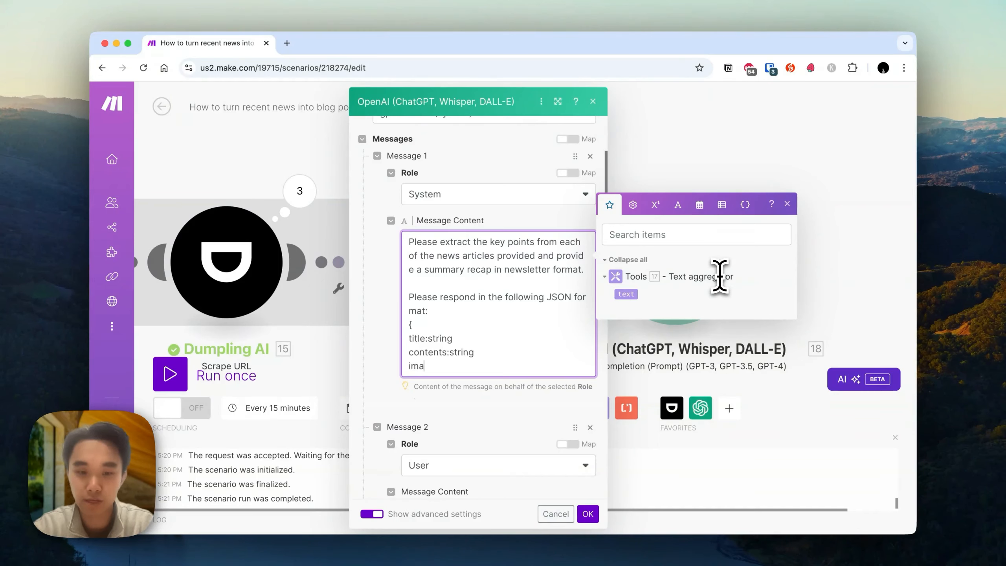
pyautogui.write('imagePrompt:string')
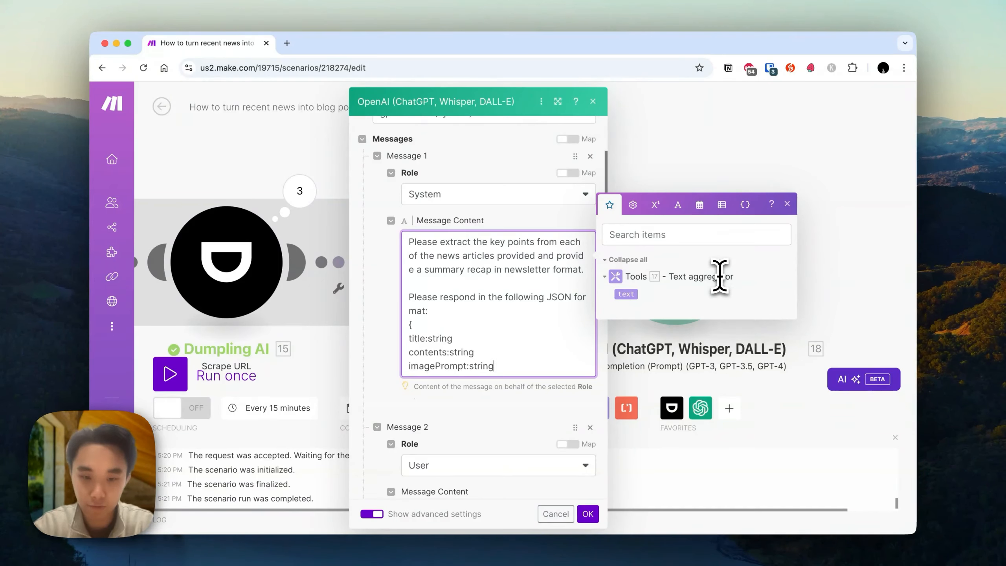
pyautogui.press('Return')
pyautogui.write('}')
# Insert the line "Keep the image abstract." after the first paragraph of the system message and save the module.
pyautogui.click(539, 283)
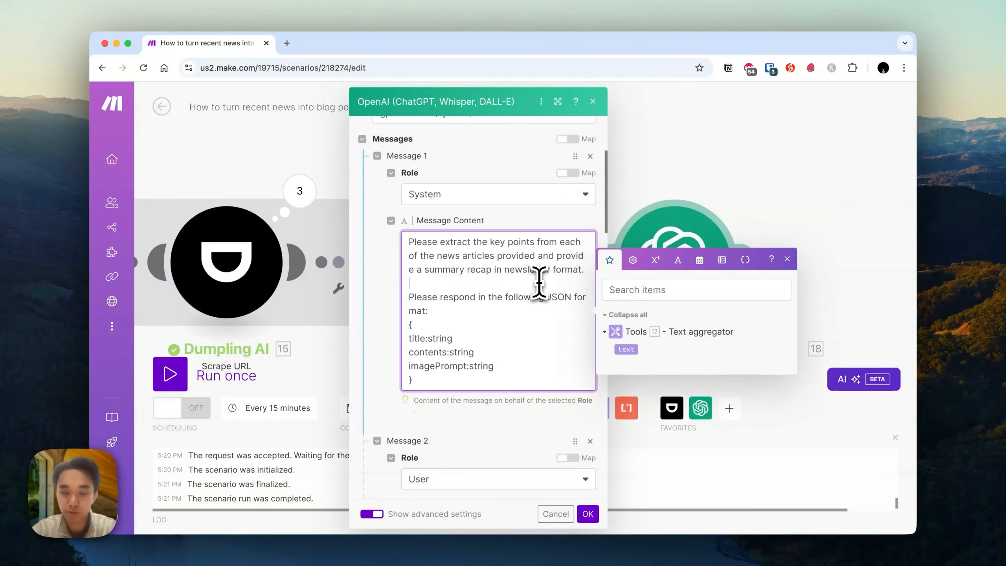
pyautogui.press('Return')
pyautogui.press('Return')
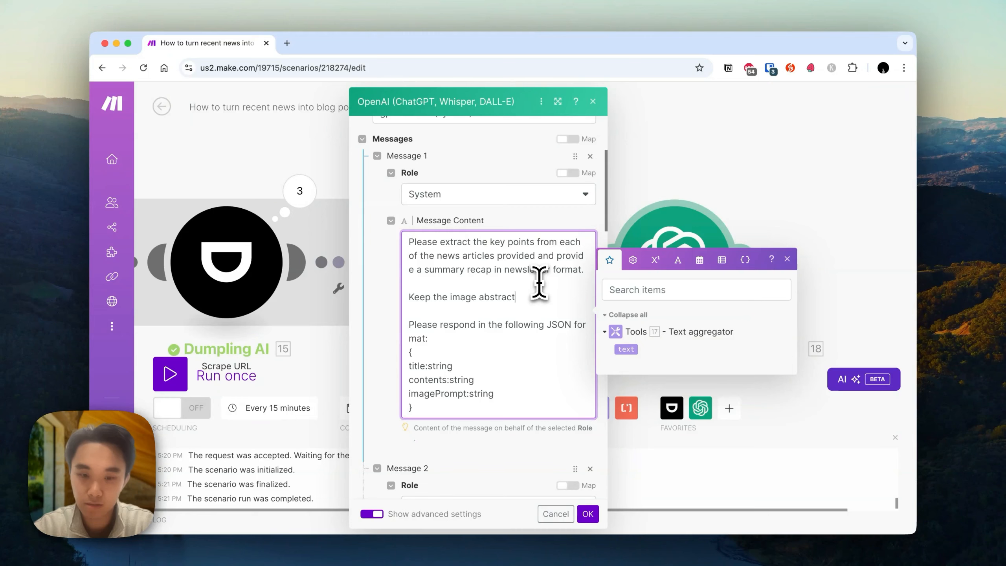
pyautogui.write('.')
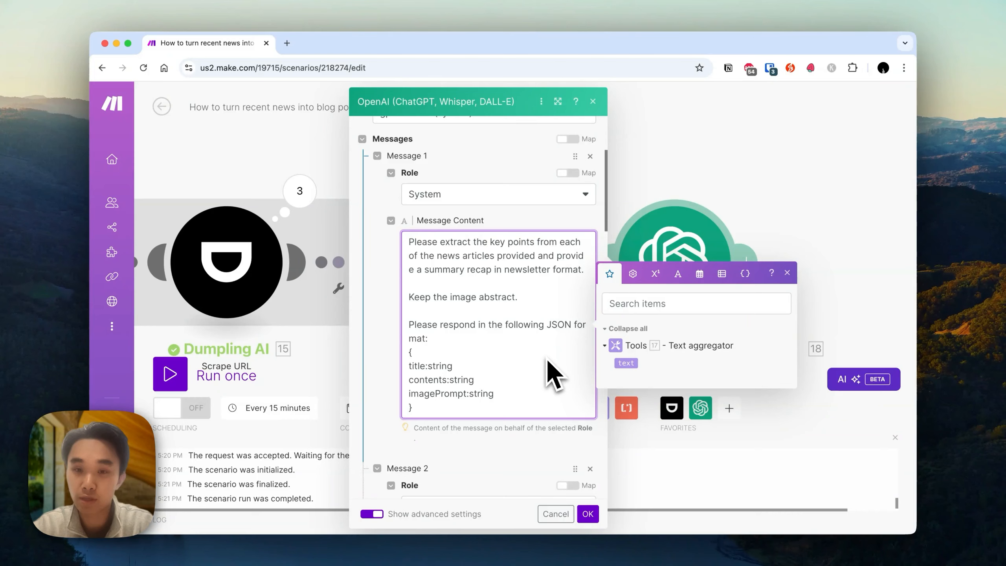
pyautogui.click(588, 514)
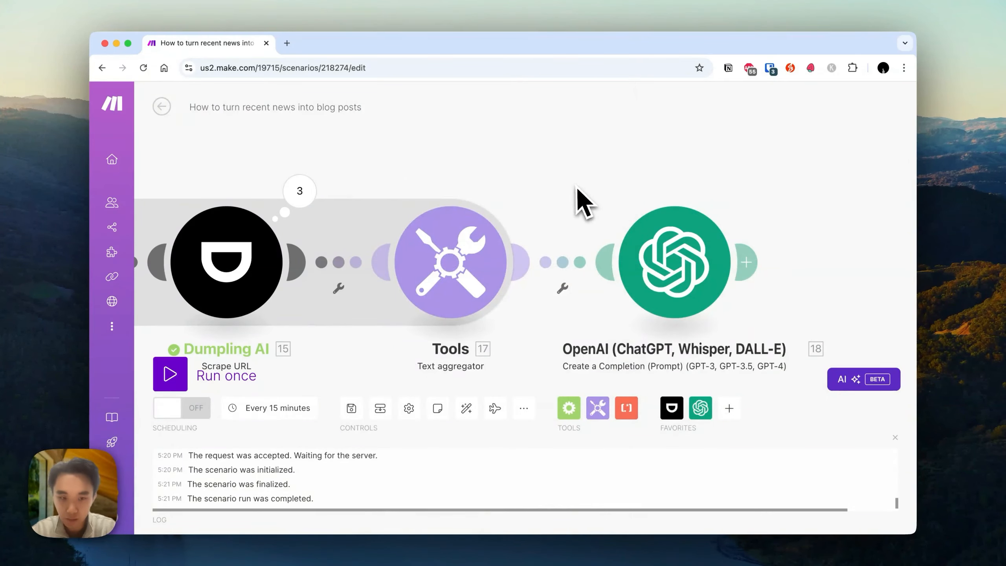
# Run the scenario once.
pyautogui.click(186, 379)
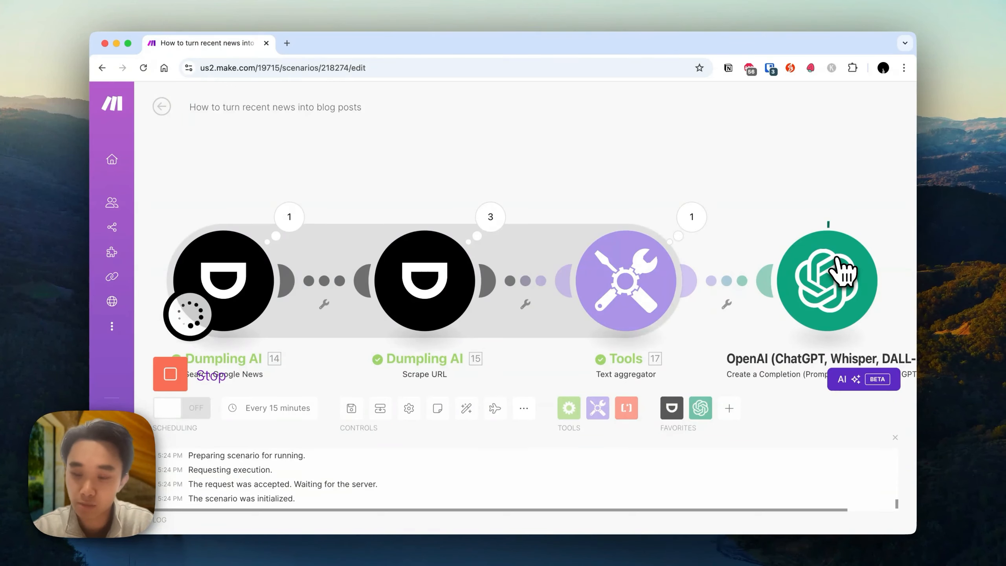
pyautogui.moveTo(831, 192); pyautogui.dragTo(620, 191)
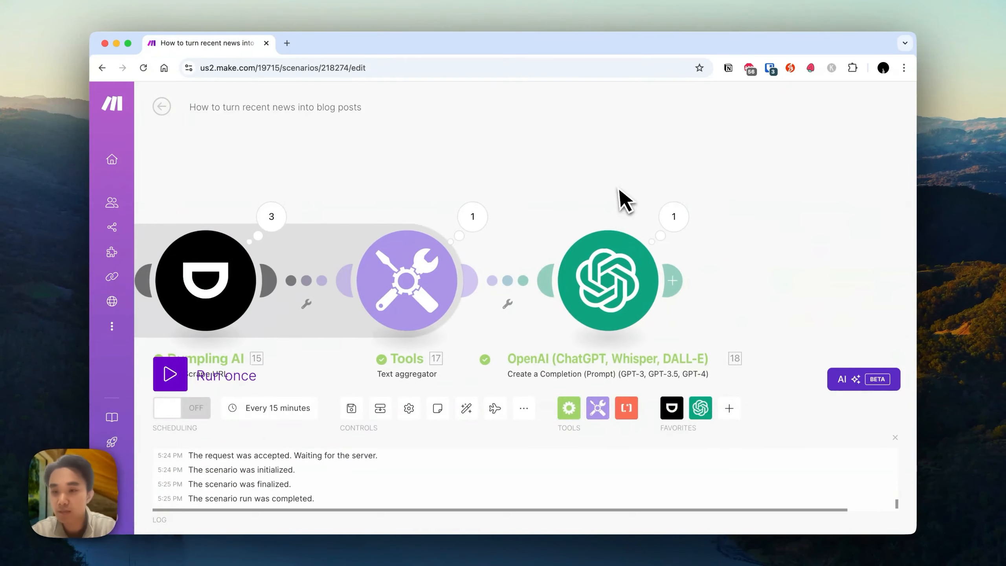
# Add a Dumpling AI Generate Image module after OpenAI, map the OpenAI result's imagePrompt into its Prompt, and save it.
pyautogui.click(677, 279)
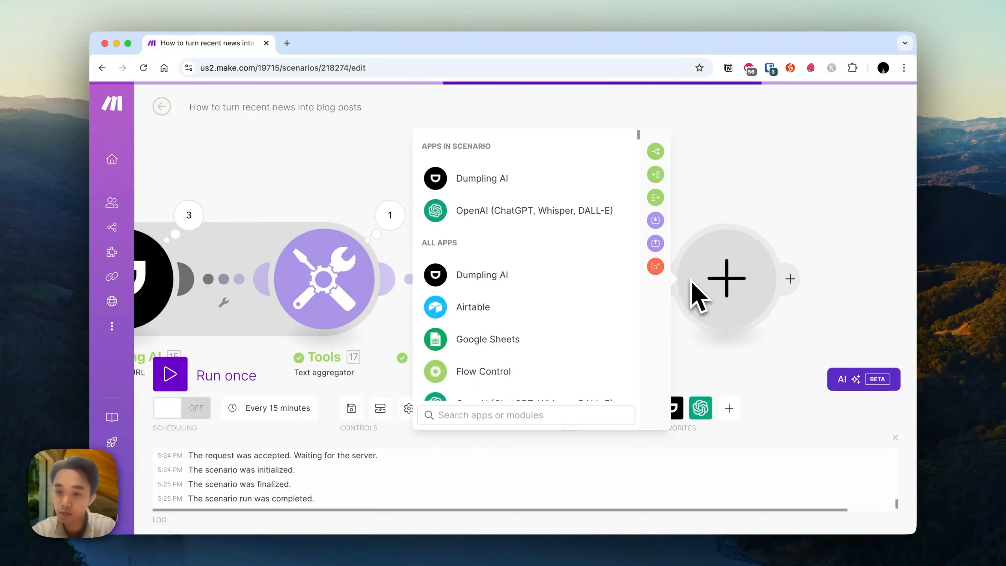
pyautogui.write('generate im')
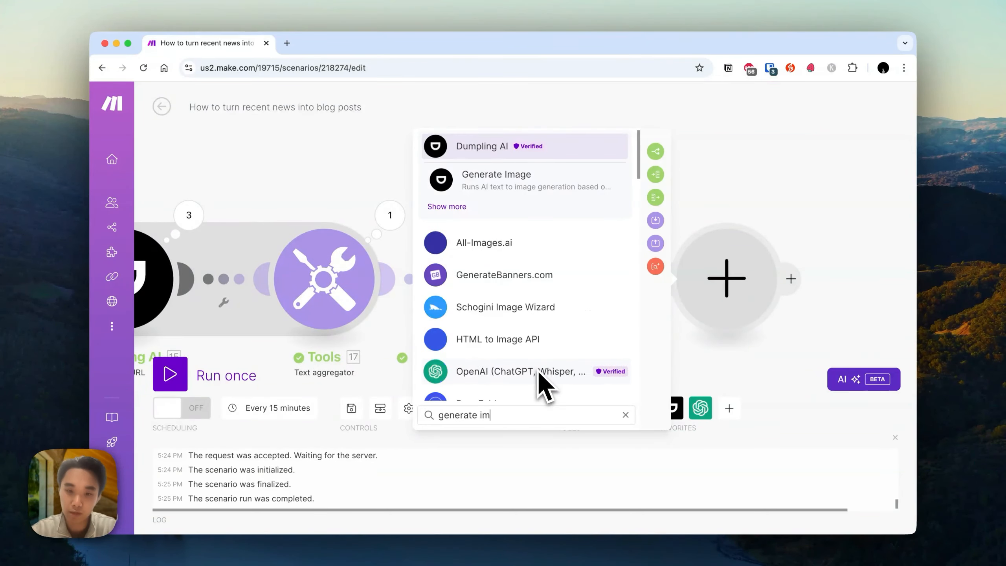
pyautogui.click(533, 185)
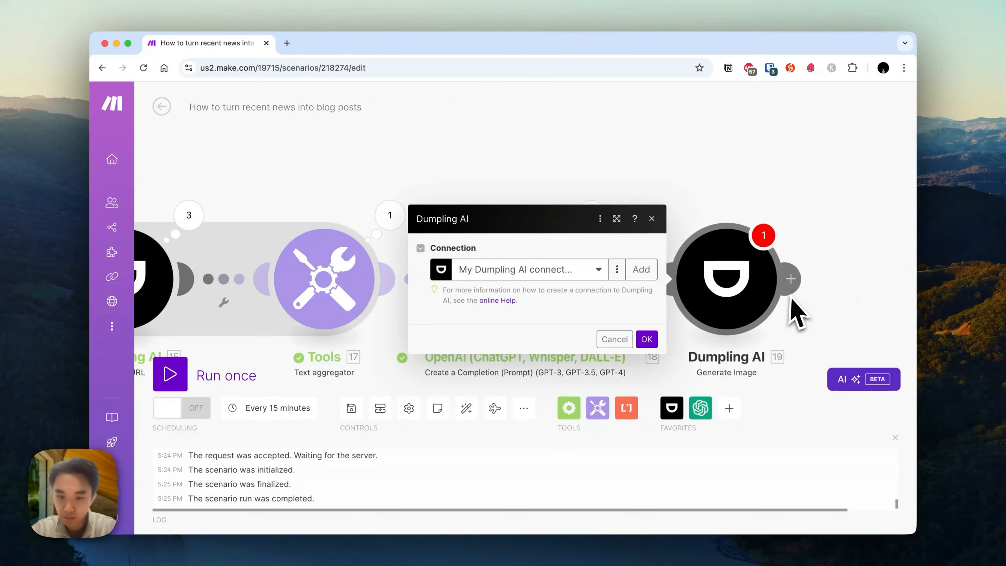
pyautogui.click(519, 240)
pyautogui.click(519, 239)
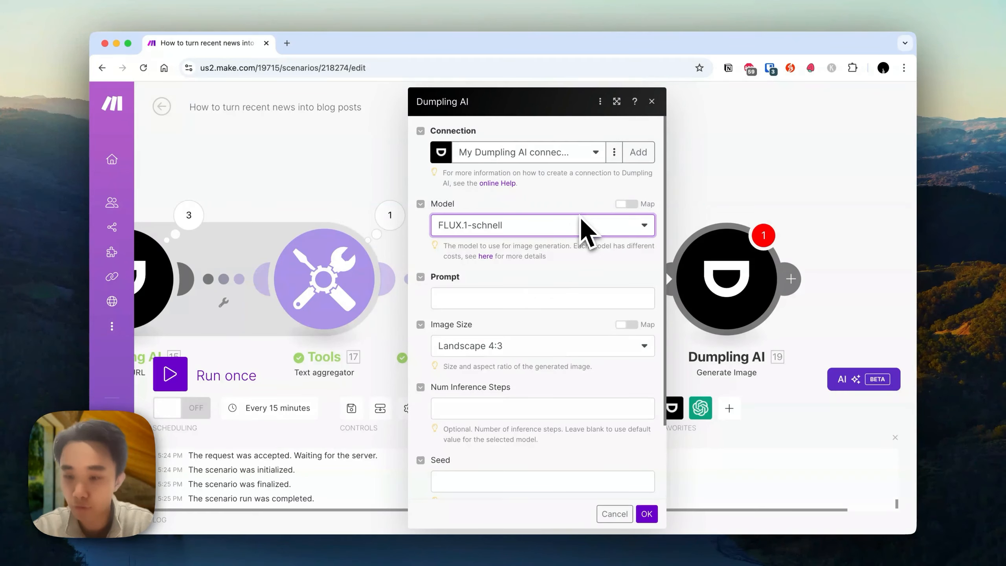
pyautogui.click(547, 297)
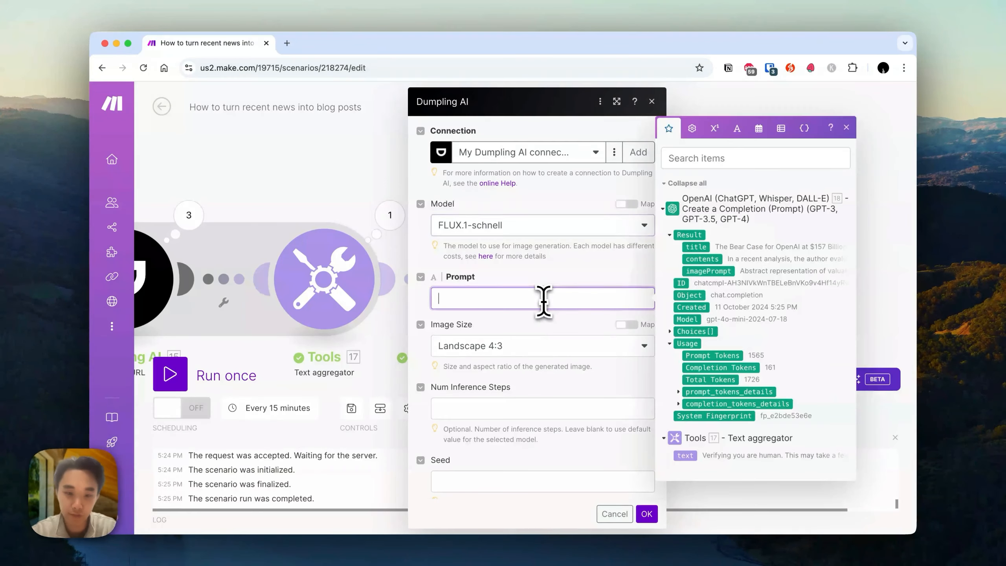
pyautogui.click(710, 271)
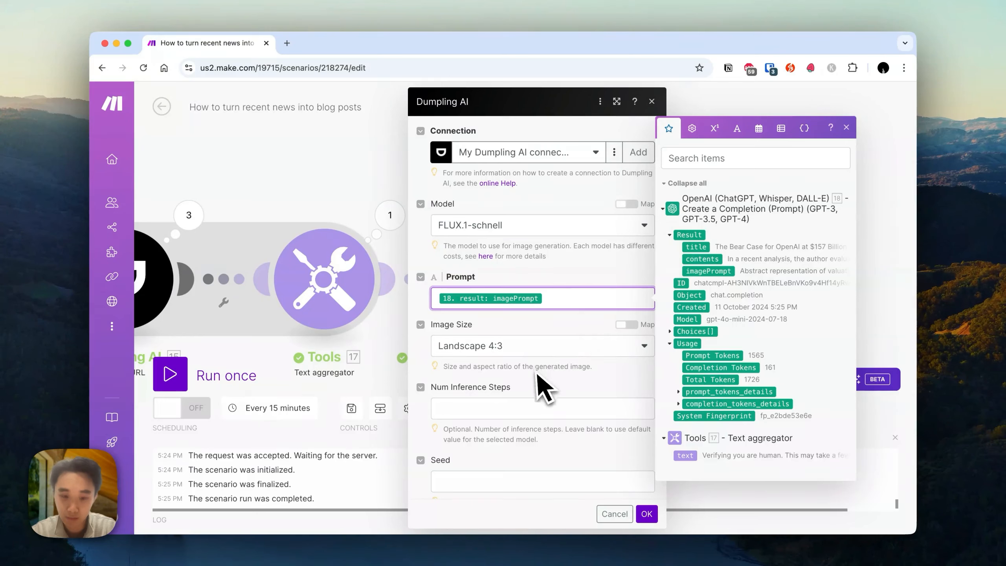
pyautogui.click(524, 348)
pyautogui.click(590, 344)
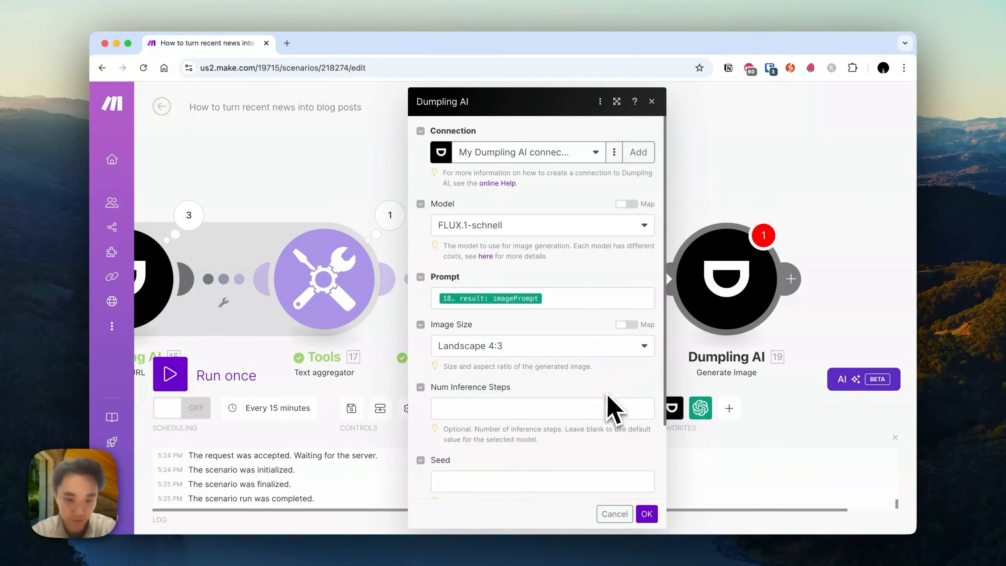
pyautogui.click(648, 513)
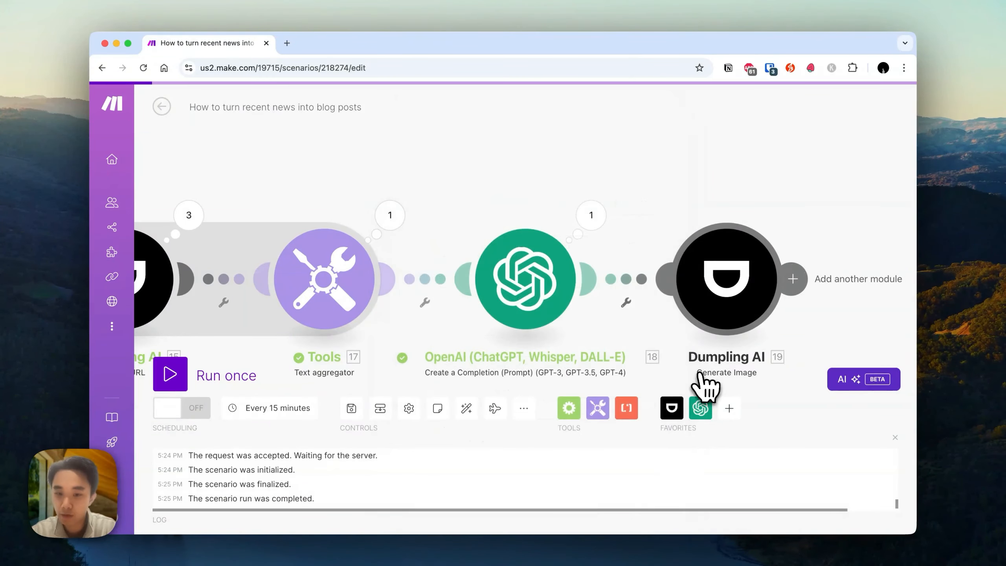
# Inspect the OpenAI module's output bundle from the last run, including the title, contents and imagePrompt.
pyautogui.click(609, 218)
pyautogui.click(677, 325)
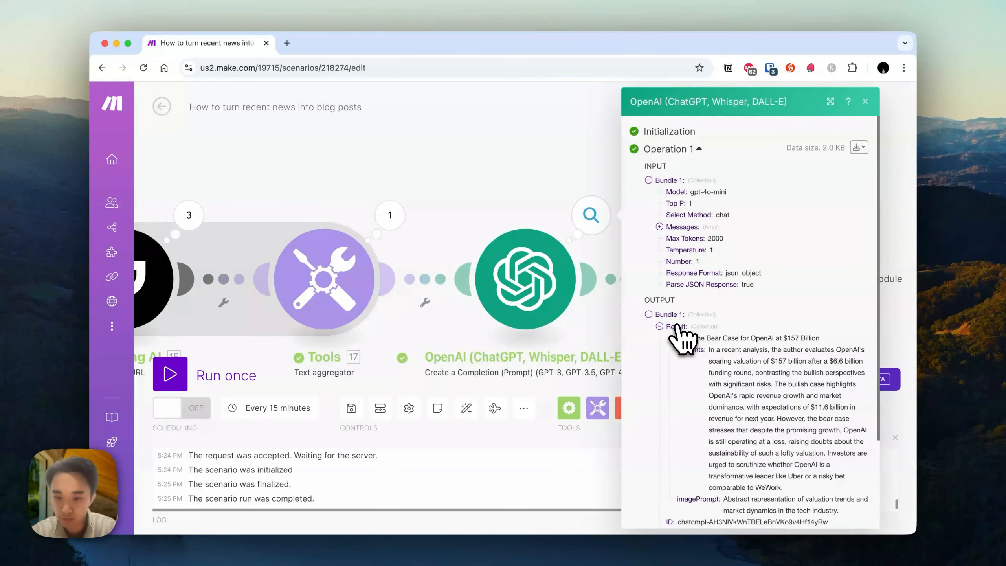
pyautogui.scroll(-3, 673, 332)
pyautogui.moveTo(703, 234); pyautogui.dragTo(836, 329)
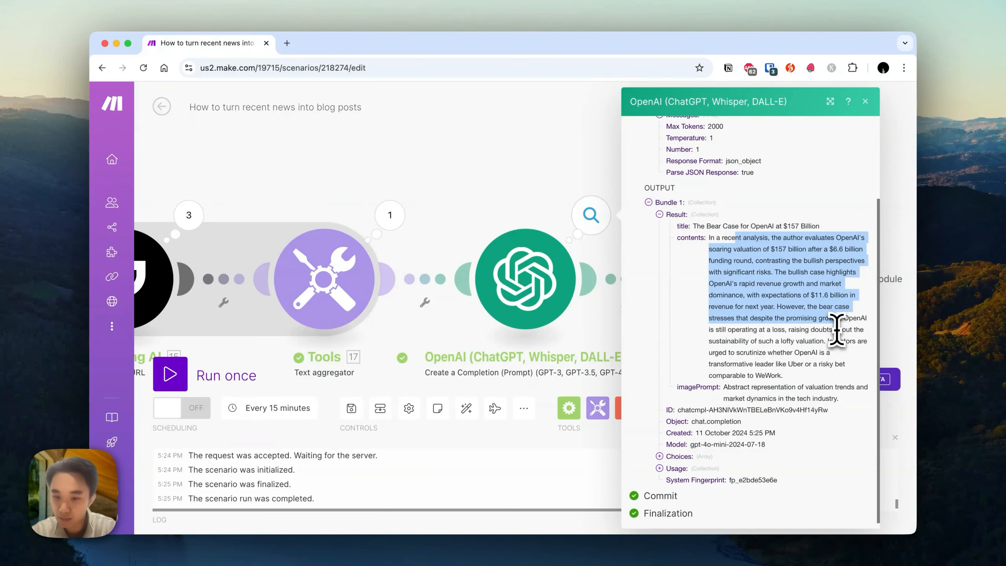
pyautogui.tripleClick(741, 396)
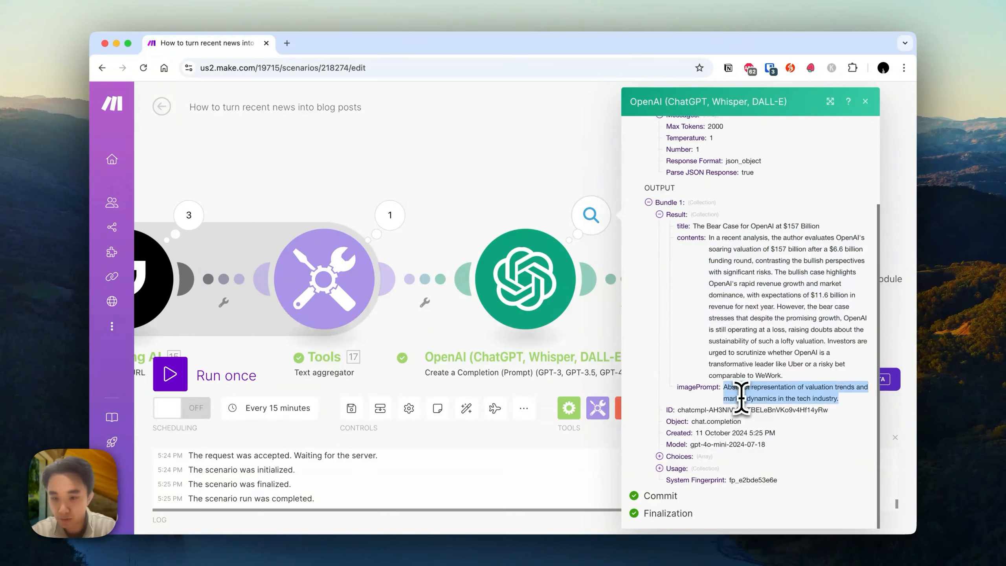
pyautogui.doubleClick(786, 308)
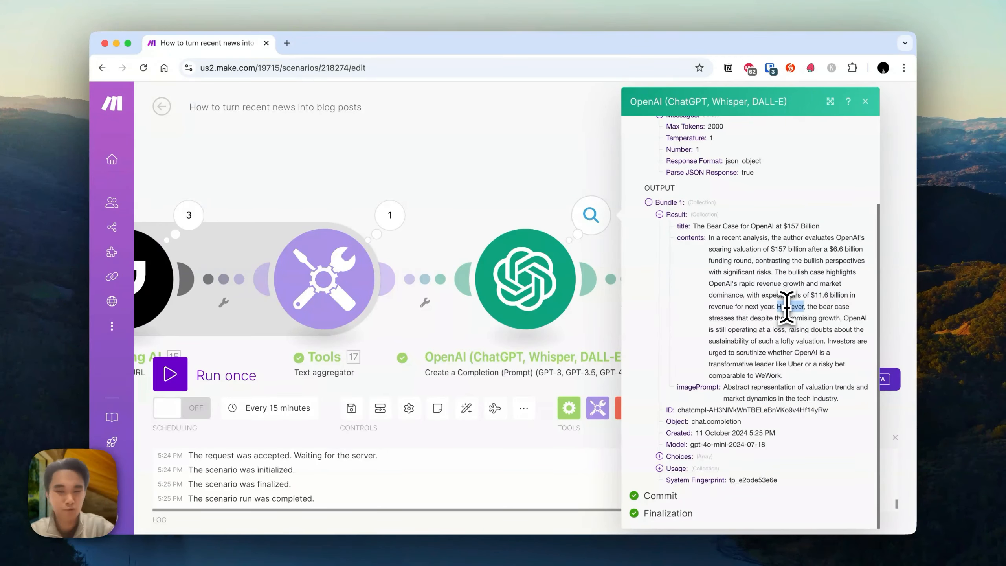
pyautogui.click(510, 206)
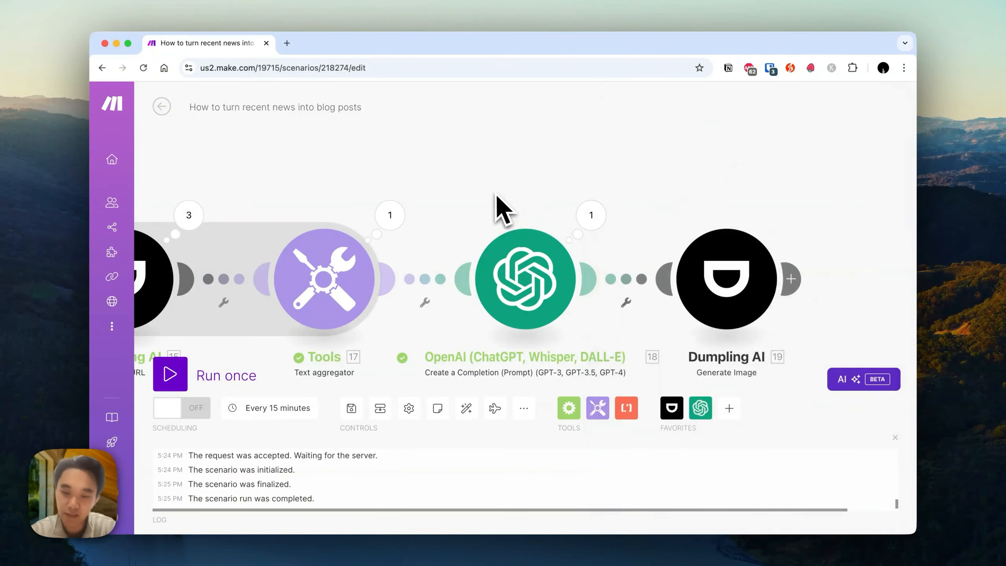
# Reopen the OpenAI module and prepend to the system message: "You are a experienced newsletter creator that writes a wekkly AI email recaping any news on OpenAI.".
pyautogui.click(518, 285)
pyautogui.scroll(-3, 626, 340)
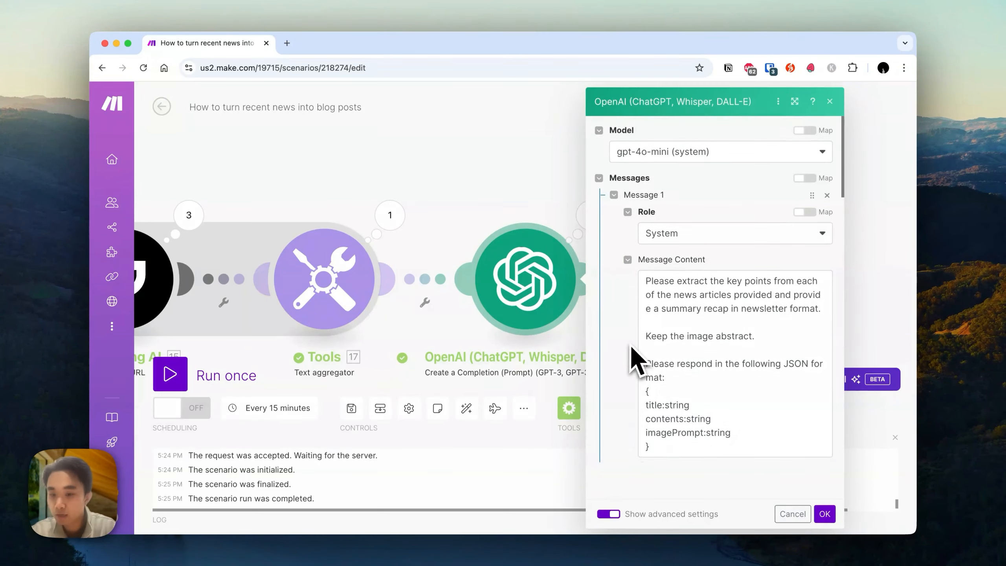
pyautogui.click(734, 284)
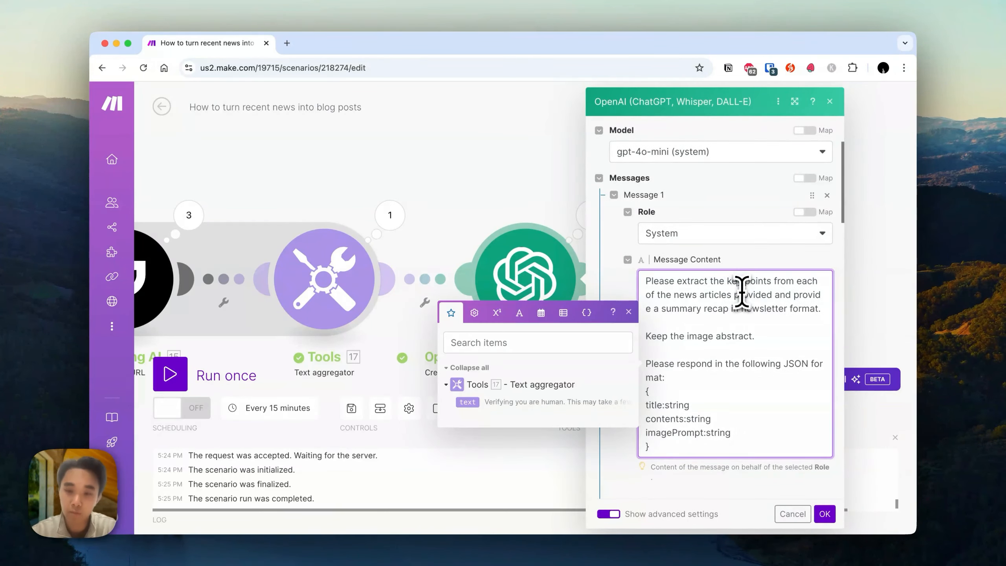
pyautogui.scroll(-3, 742, 293)
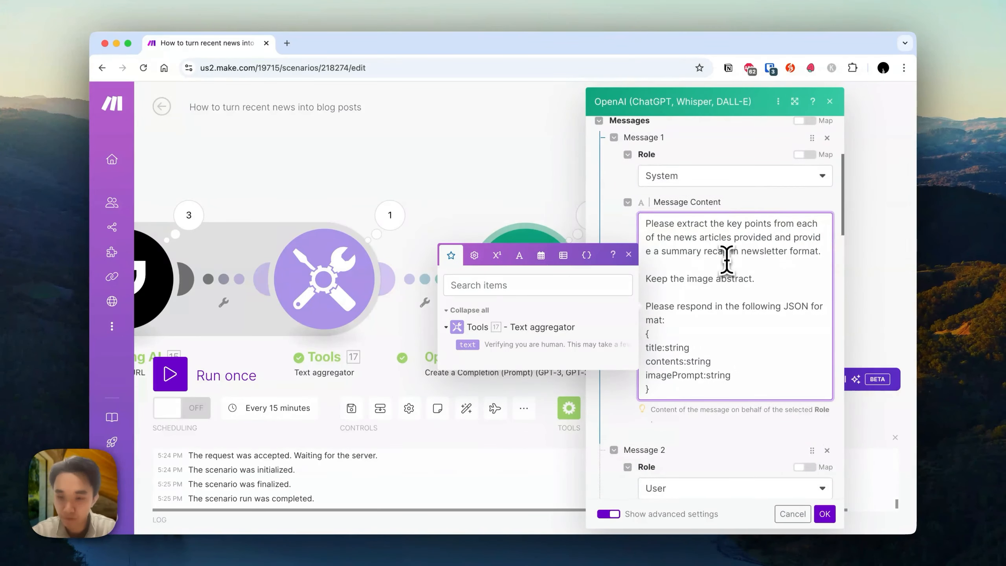
pyautogui.press('Return')
pyautogui.write('Y')
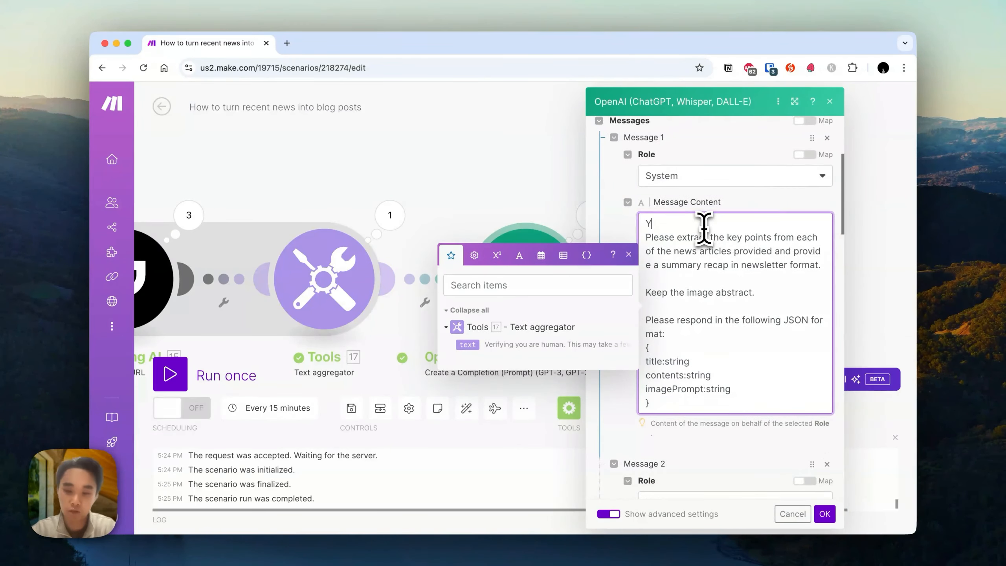
pyautogui.write('ou are a experienced newsletter c')
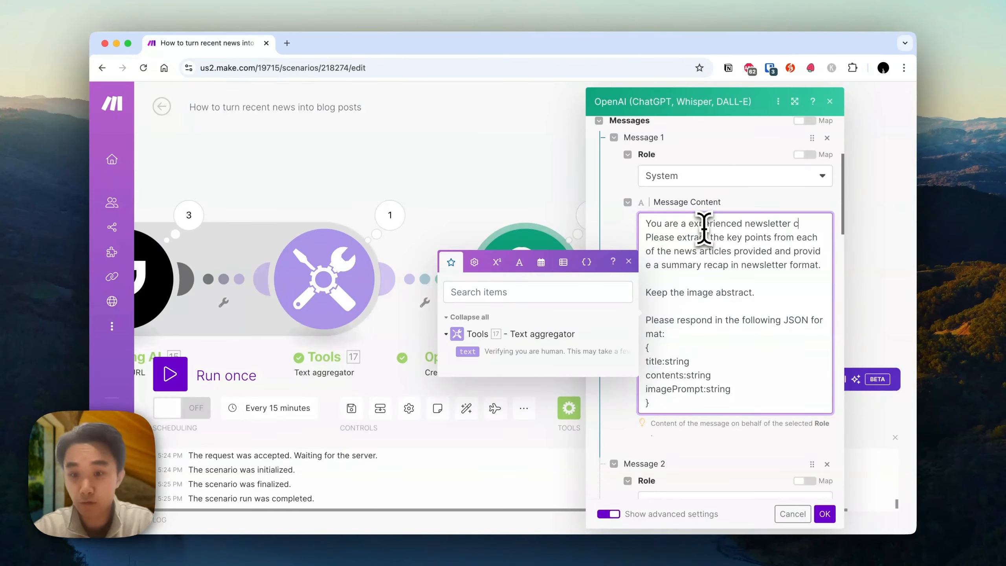
pyautogui.write('reator that writes a wekkly AI ema')
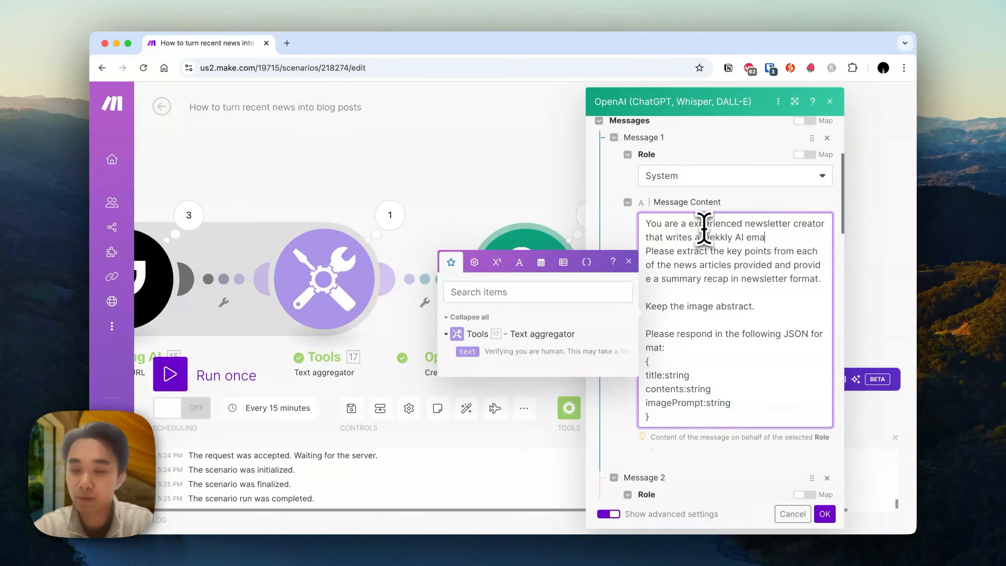
pyautogui.write('il recaping any news on OpenAI.')
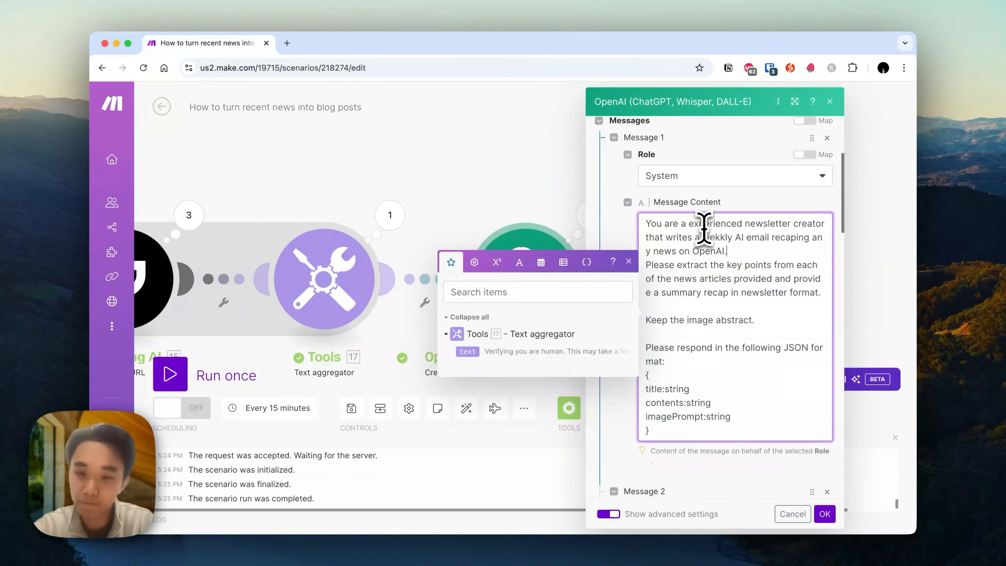
pyautogui.scroll(-3, 713, 302)
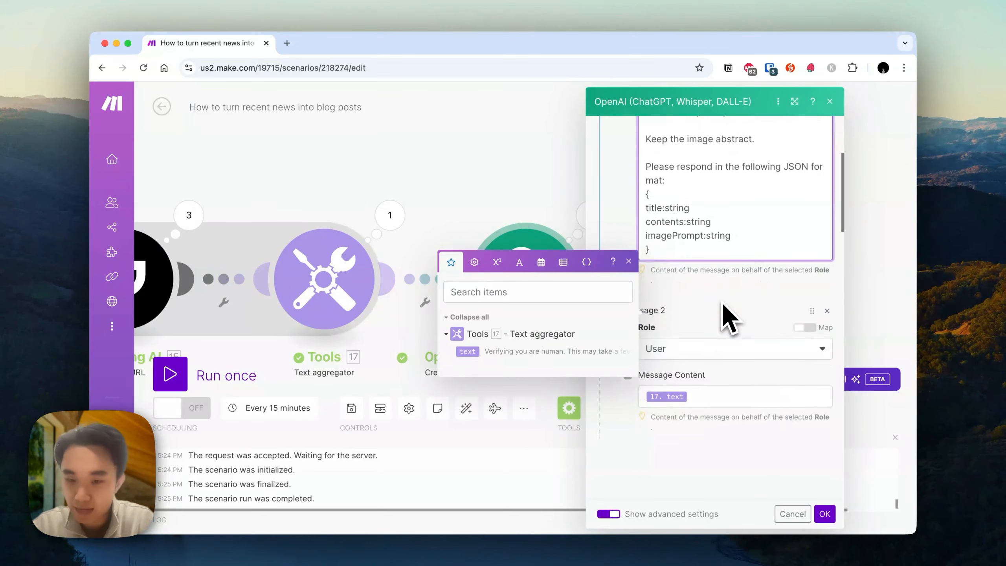
# Save the OpenAI module's updated messages and review the Dumpling AI Generate Image module's settings.
pyautogui.scroll(-1, 721, 301)
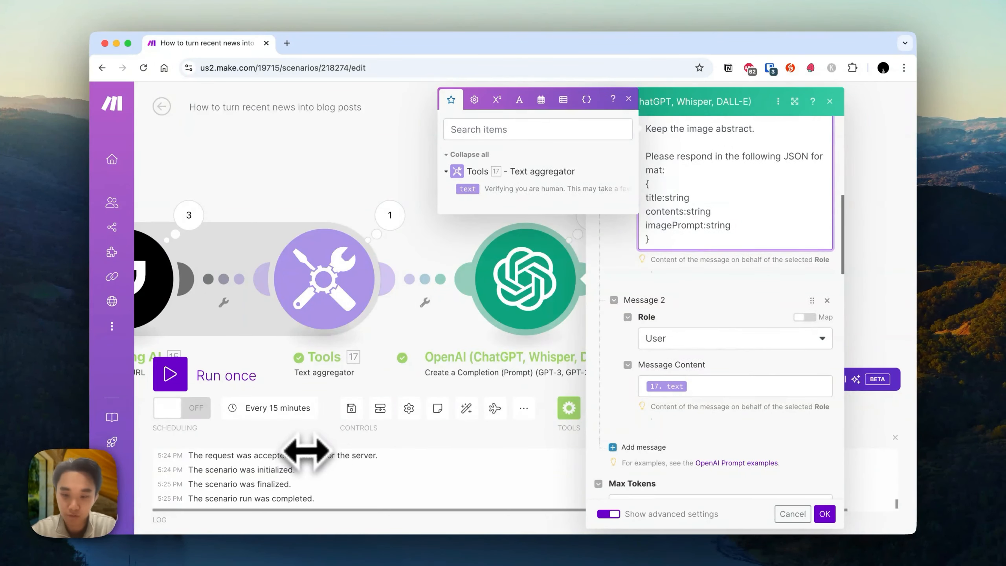
pyautogui.click(824, 513)
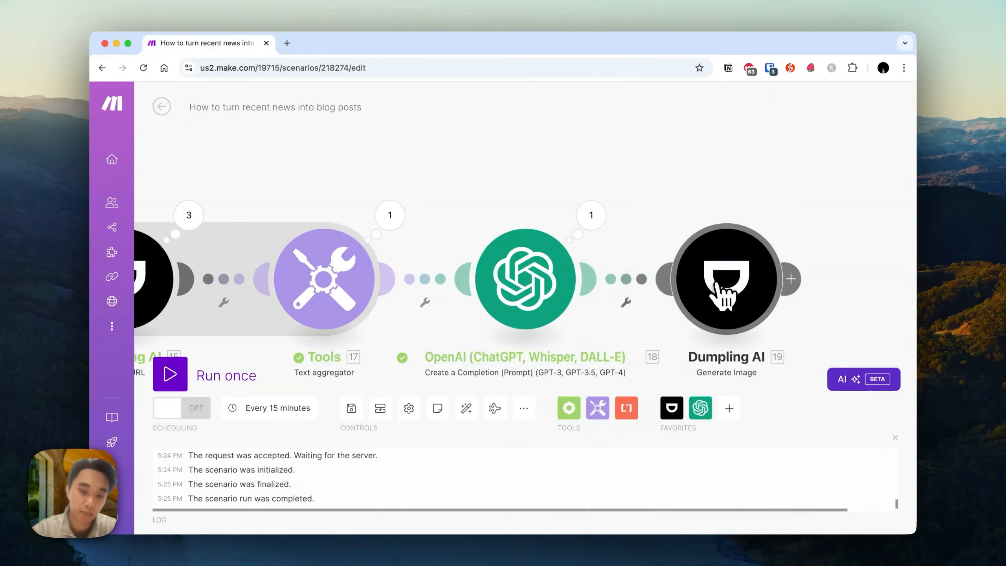
pyautogui.click(734, 249)
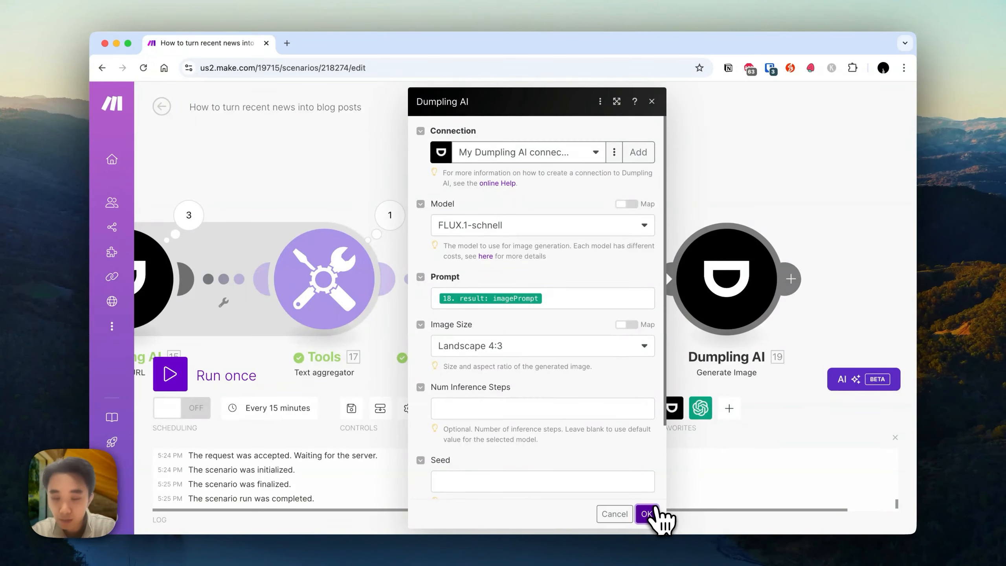
pyautogui.click(657, 509)
# Add an Airtable Create a Record module after the Dumpling AI Generate Image module.
pyautogui.hscroll(2, 799, 242)
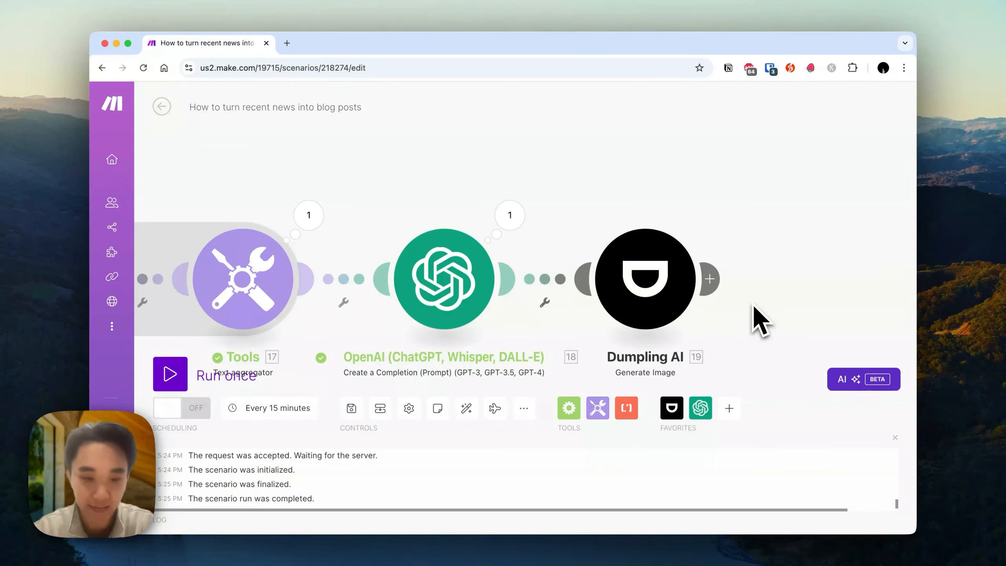
pyautogui.click(714, 280)
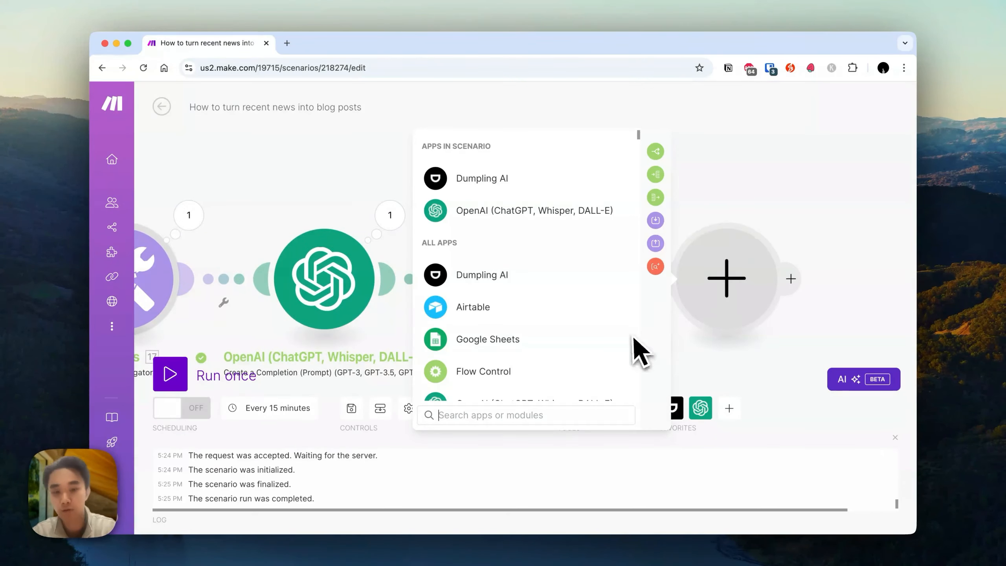
pyautogui.click(433, 308)
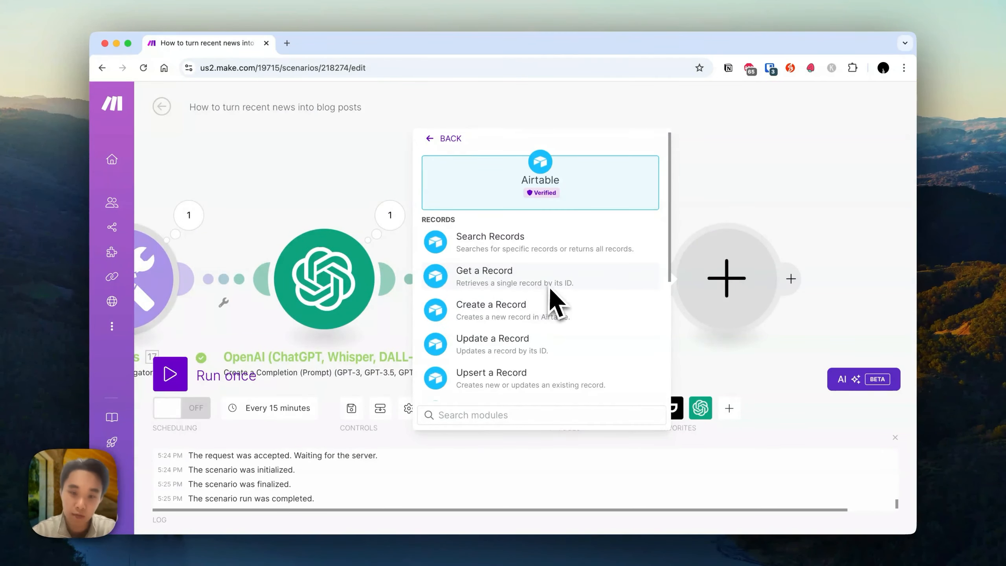
pyautogui.scroll(-3, 550, 289)
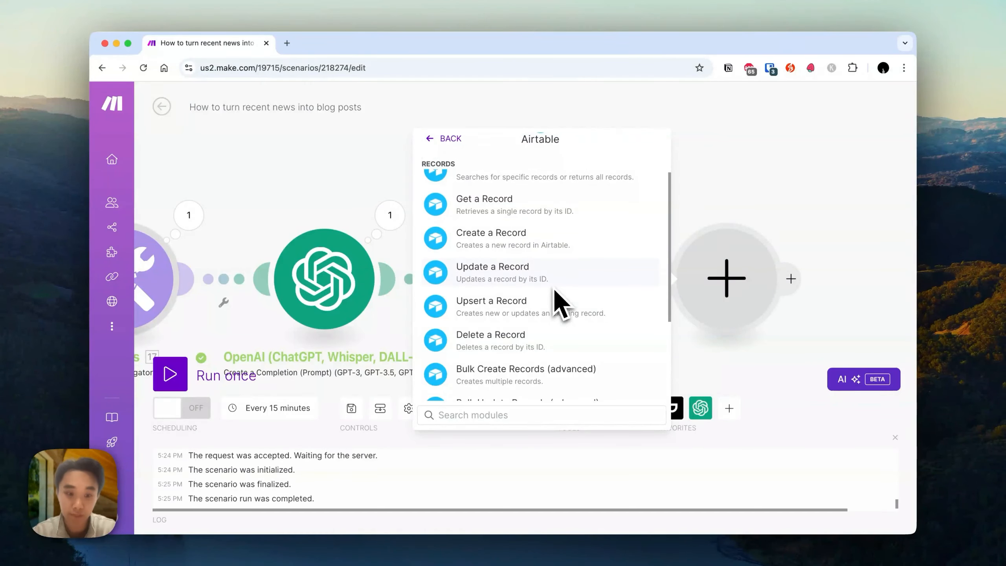
pyautogui.click(515, 244)
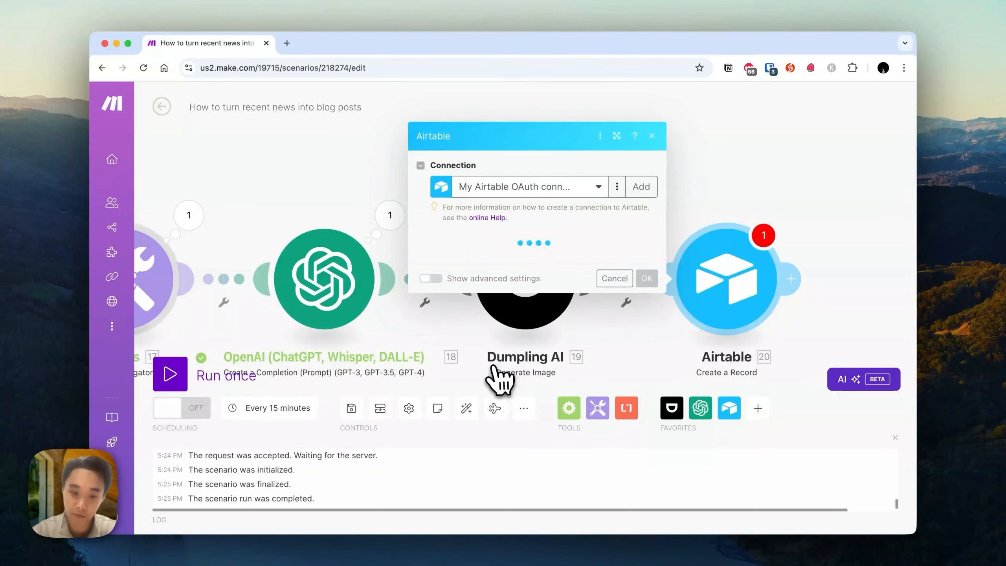
pyautogui.click(740, 185)
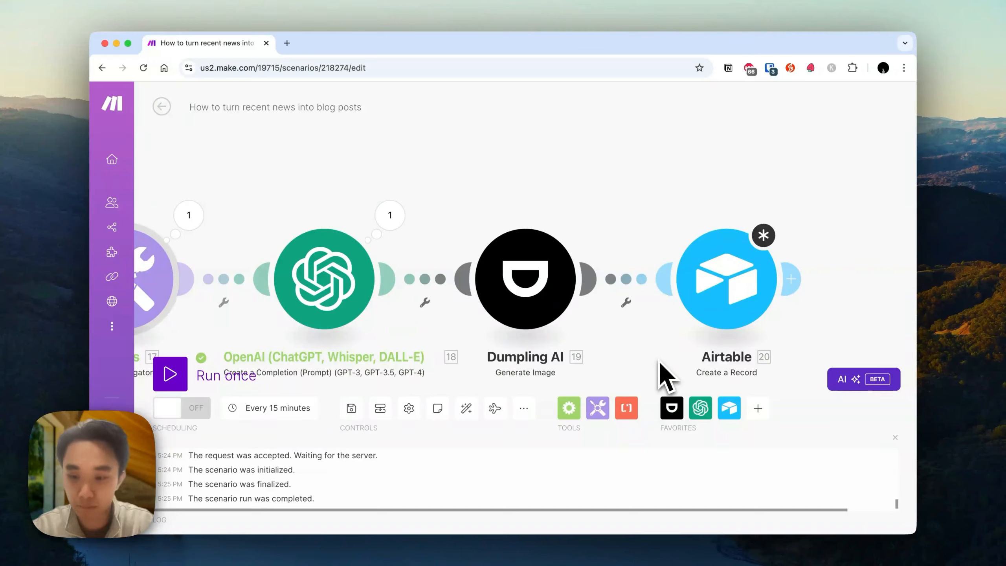
# Review the whole scenario and the Dumpling AI Search Google News module's query, country, language, date range and limit settings.
pyautogui.scroll(-1, 836, 317)
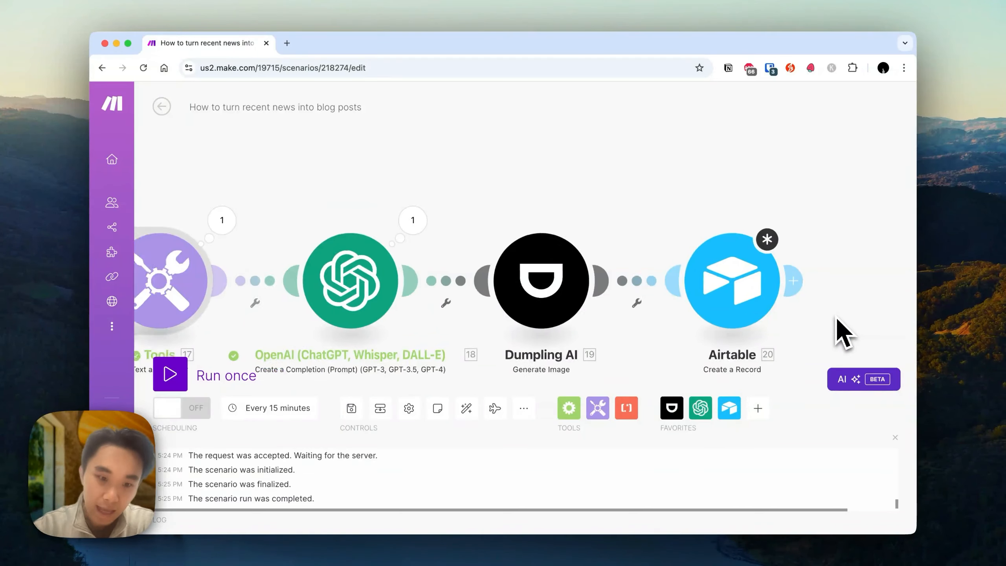
pyautogui.scroll(-3, 835, 316)
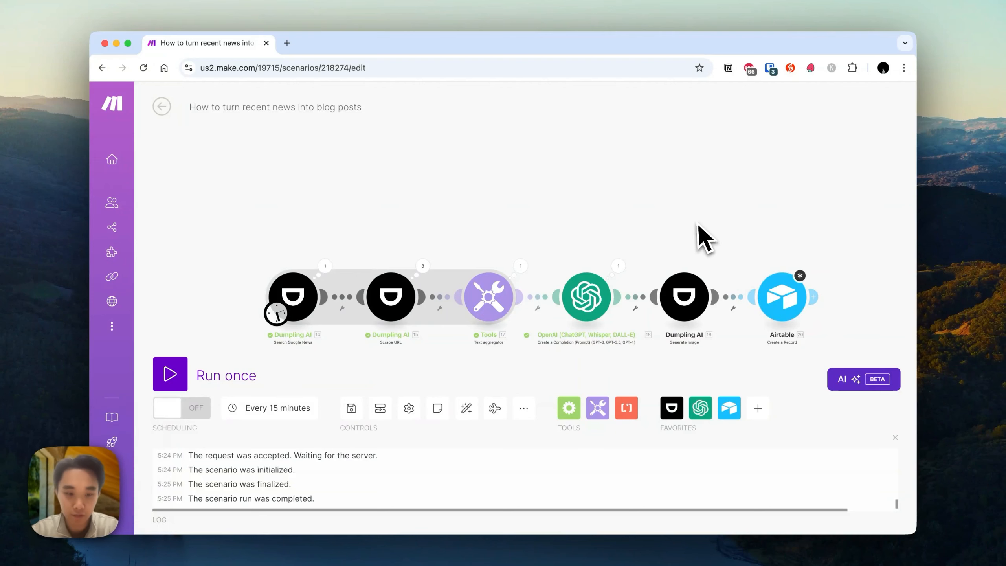
pyautogui.moveTo(703, 237); pyautogui.dragTo(686, 221)
pyautogui.click(282, 270)
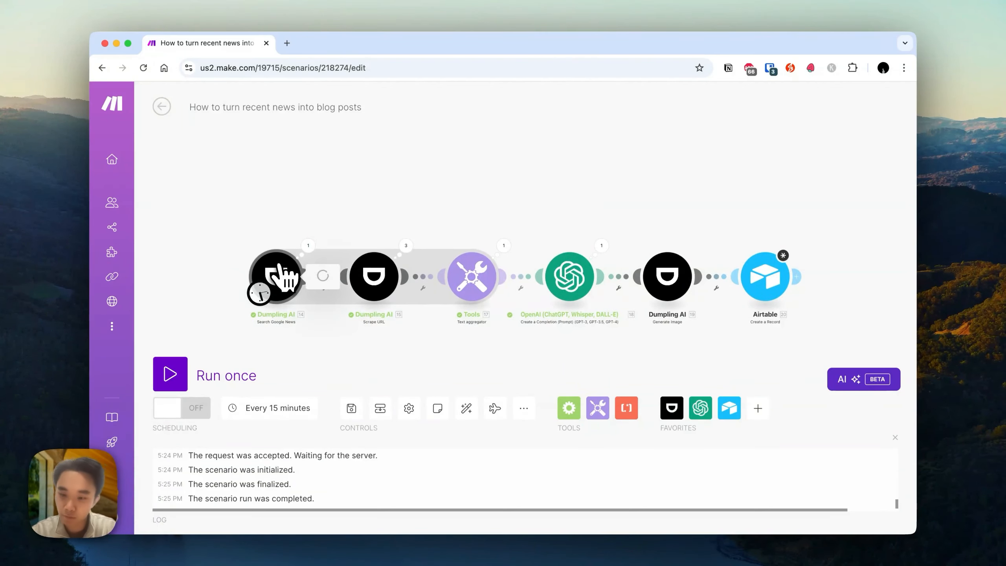
pyautogui.scroll(-3, 463, 272)
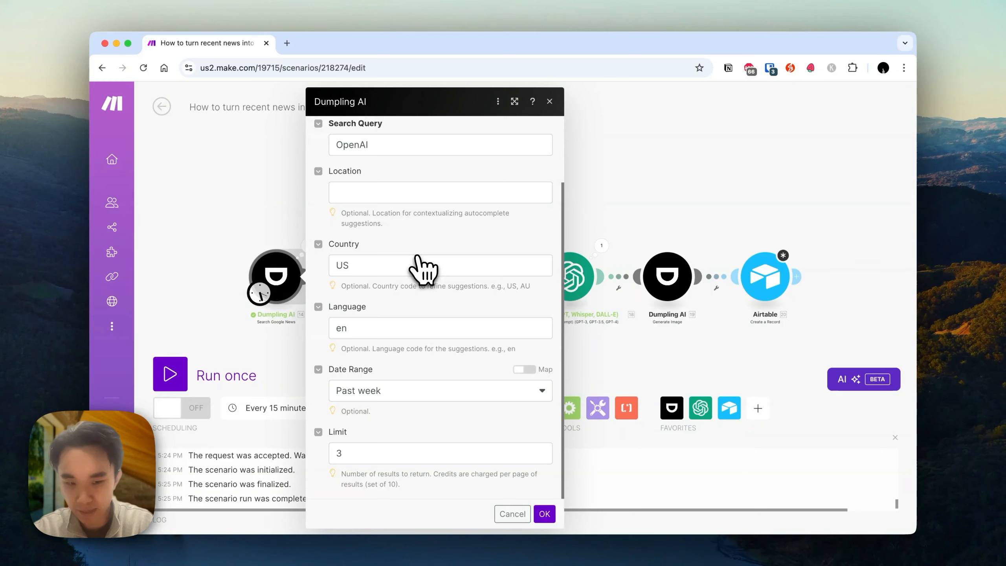
pyautogui.click(579, 200)
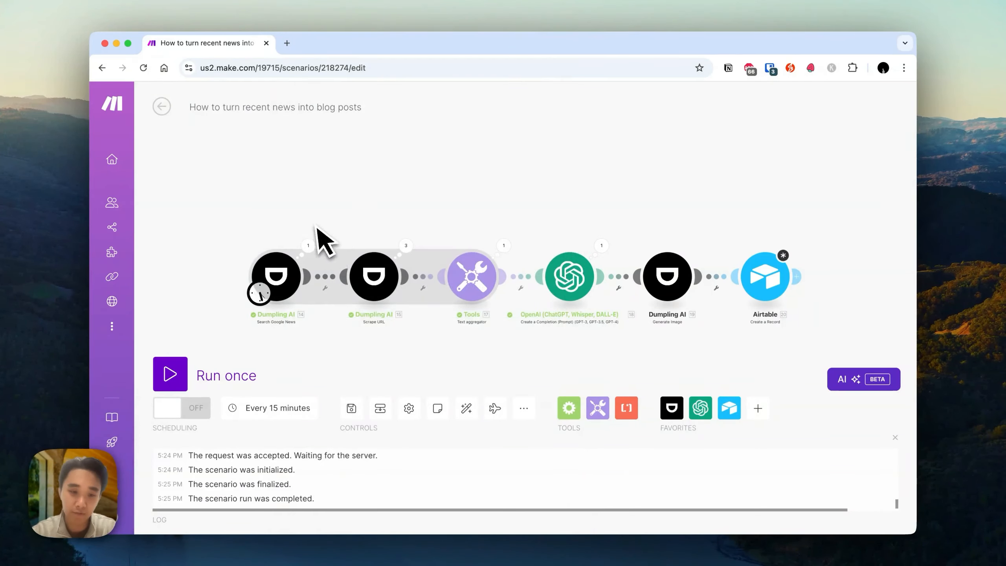
pyautogui.click(302, 273)
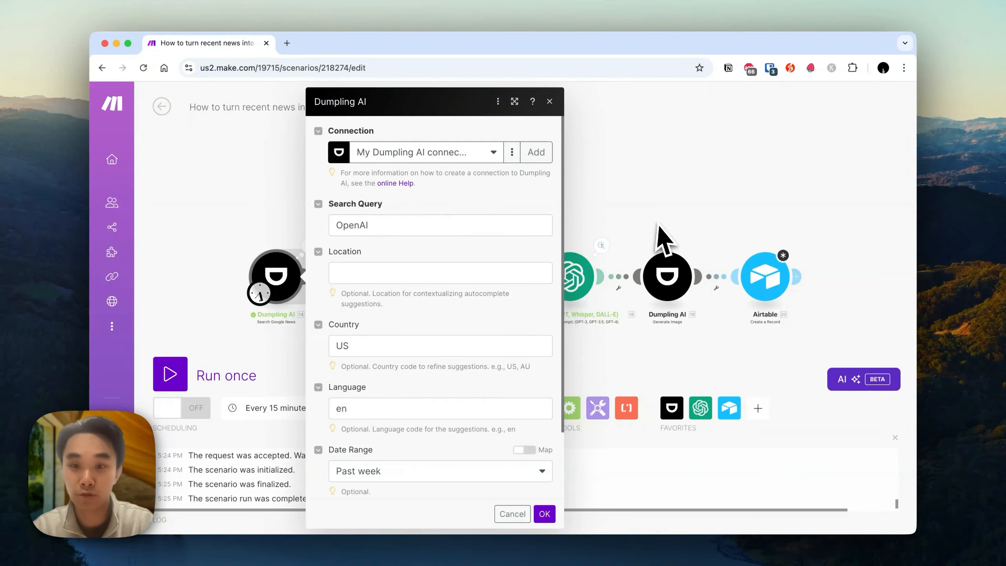
pyautogui.click(679, 209)
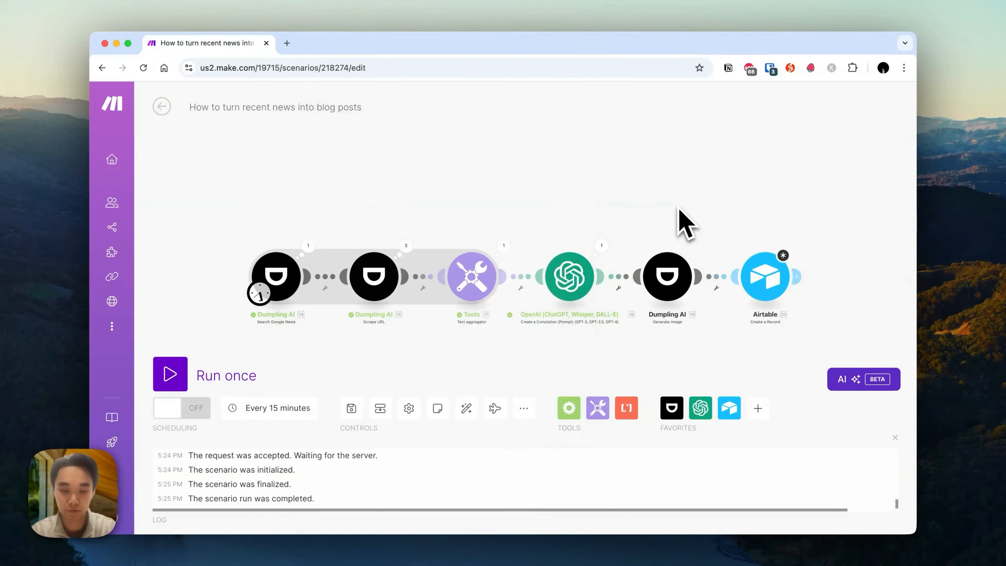